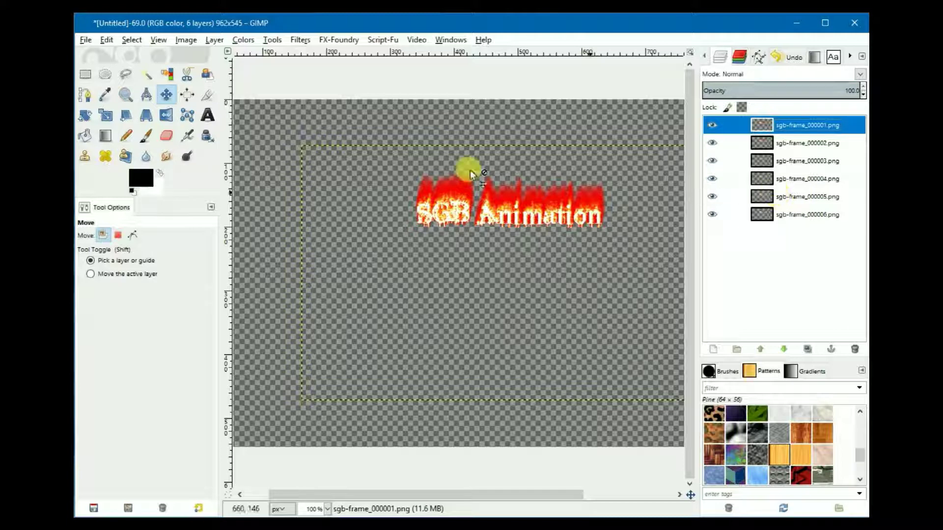
Start exporting Untitled.png to SGB Tutorial 27, untick Interlacing (Adam7), then cancel the PNG options.
left_click(86, 42)
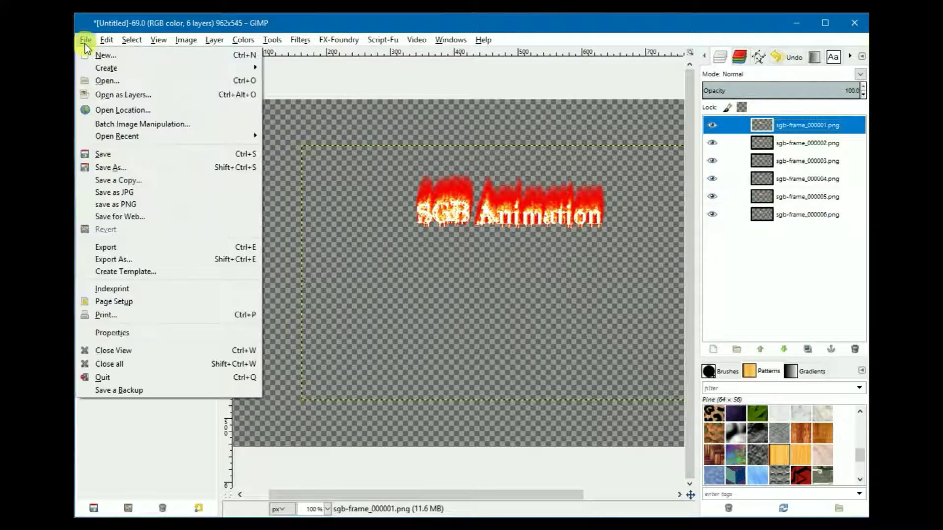
left_click(126, 259)
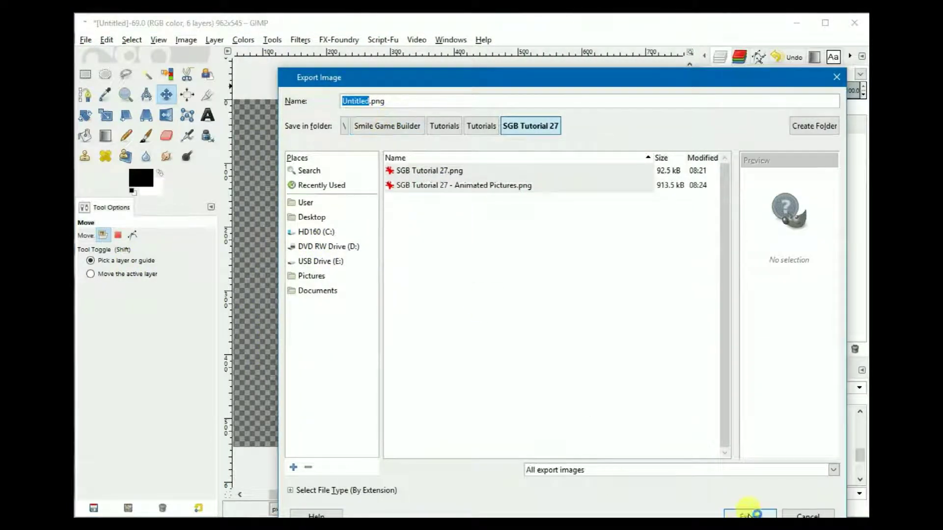
left_click(750, 514)
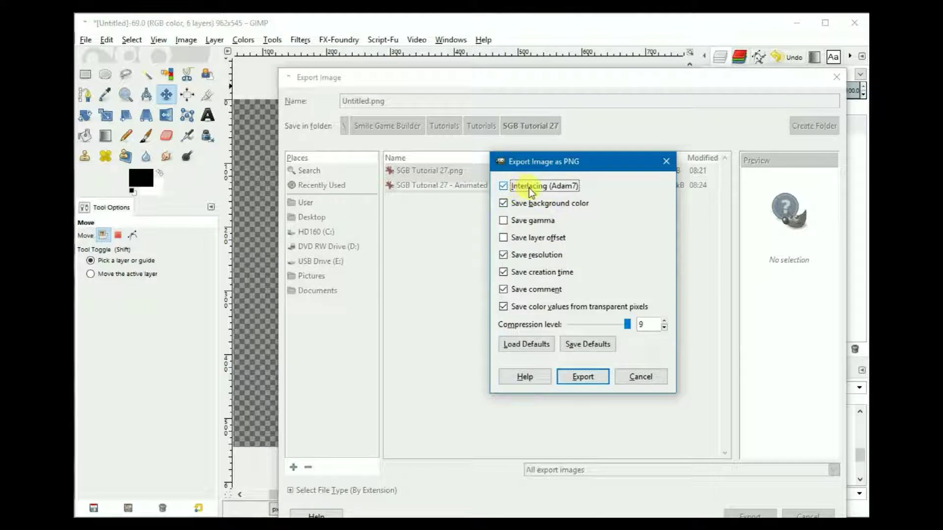
left_click(561, 191)
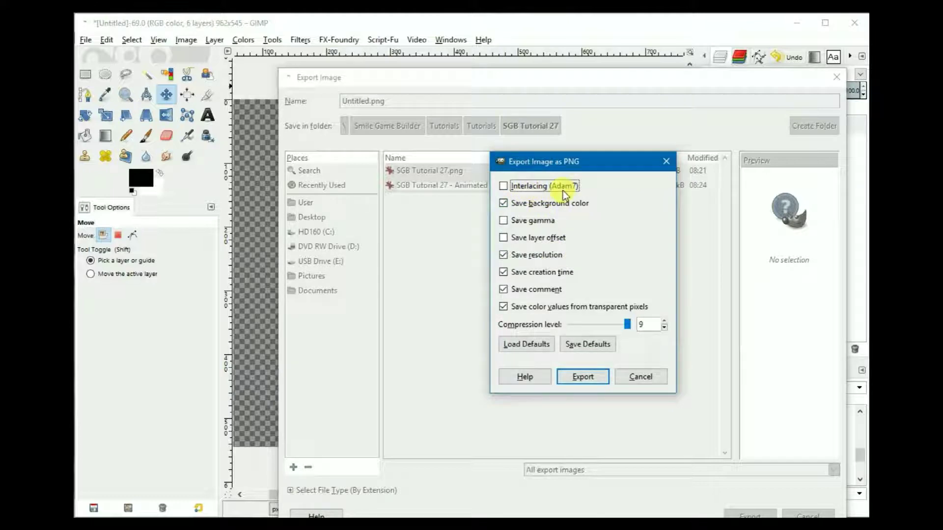
left_click(649, 380)
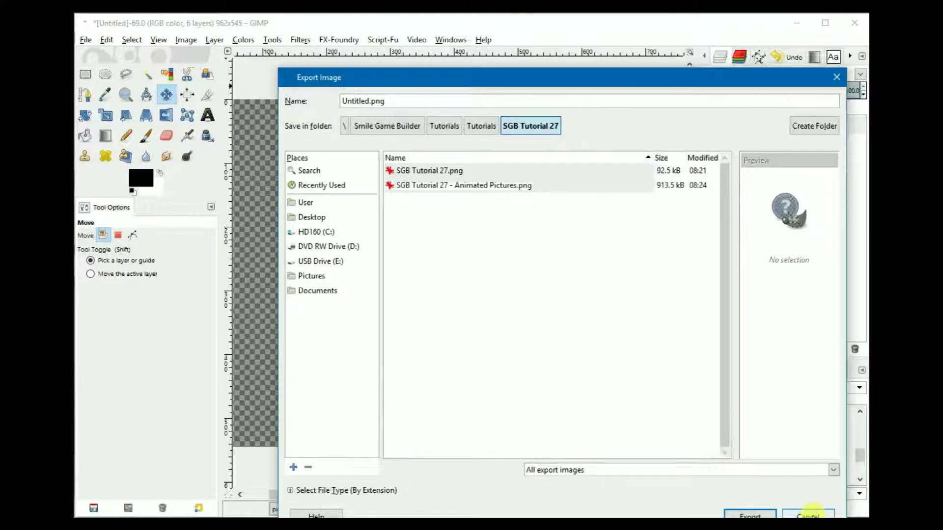
Cancel the GIMP export and list the Images category of Smile Game Builder's game image assets.
left_click(808, 514)
key("alt+Tab")
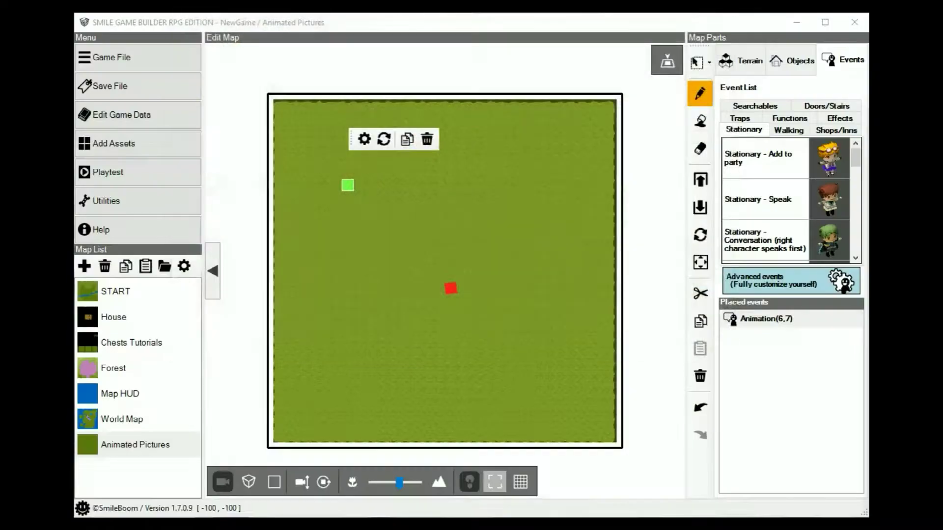
left_click(156, 155)
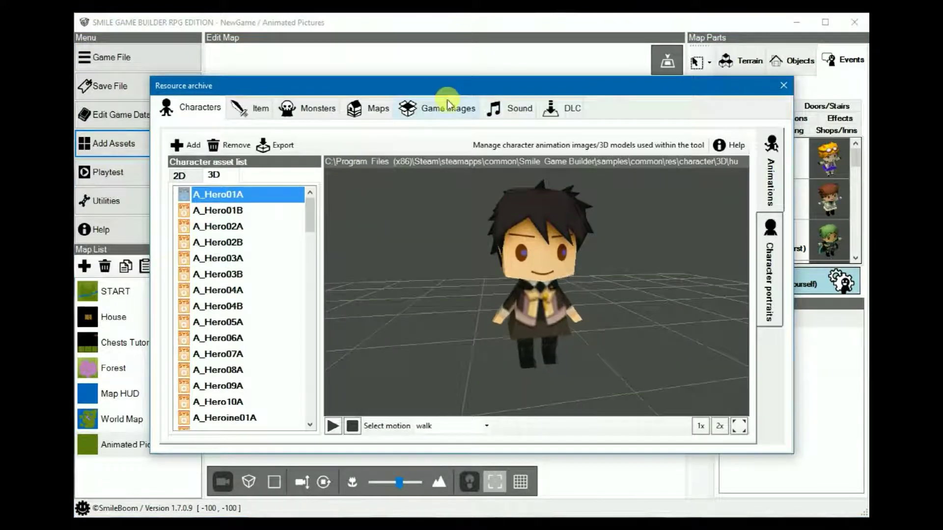
left_click(448, 104)
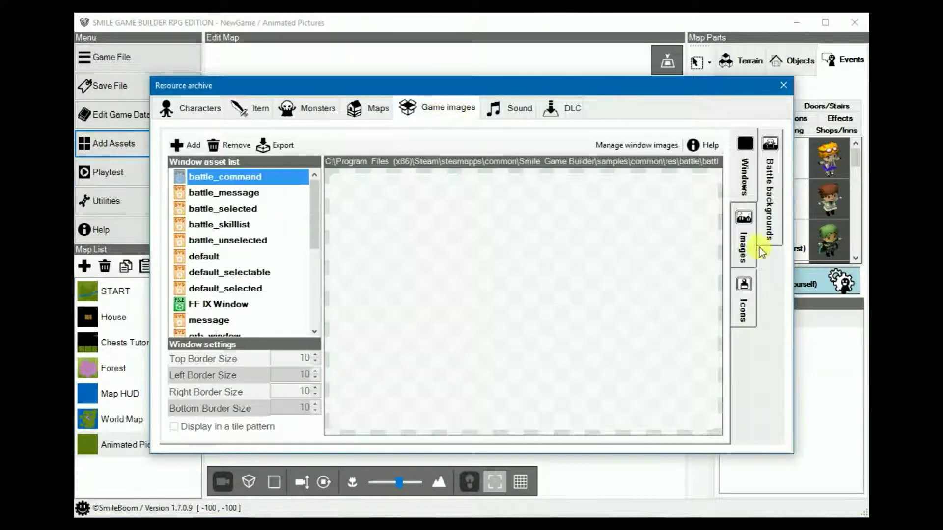
left_click(747, 242)
scroll(259, 231, "down", 5)
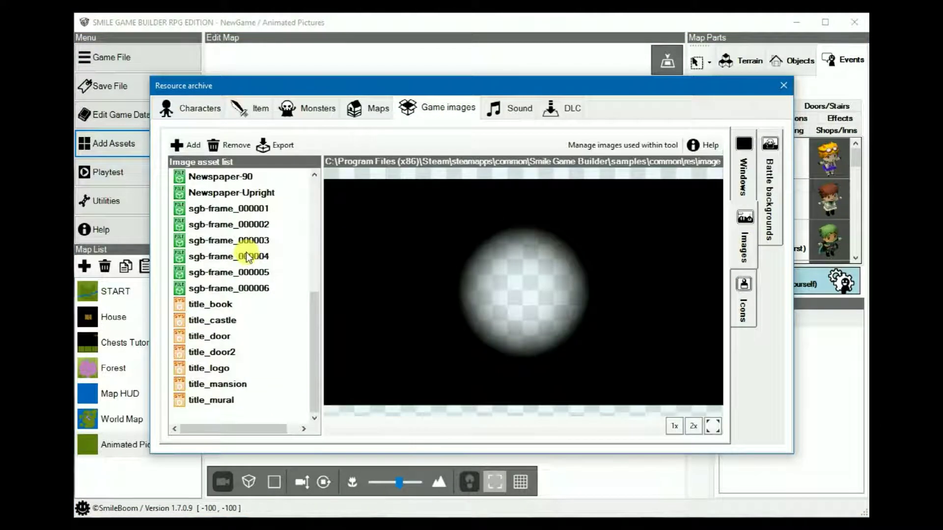
Preview fire frames sgb-frame_000001 through sgb-frame_000006, then close the asset archive.
left_click(239, 209)
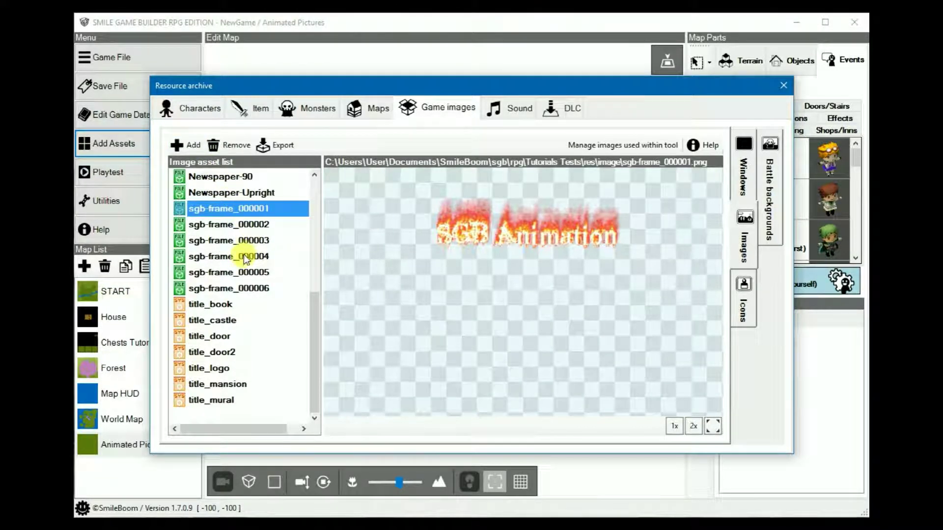
left_click(248, 225)
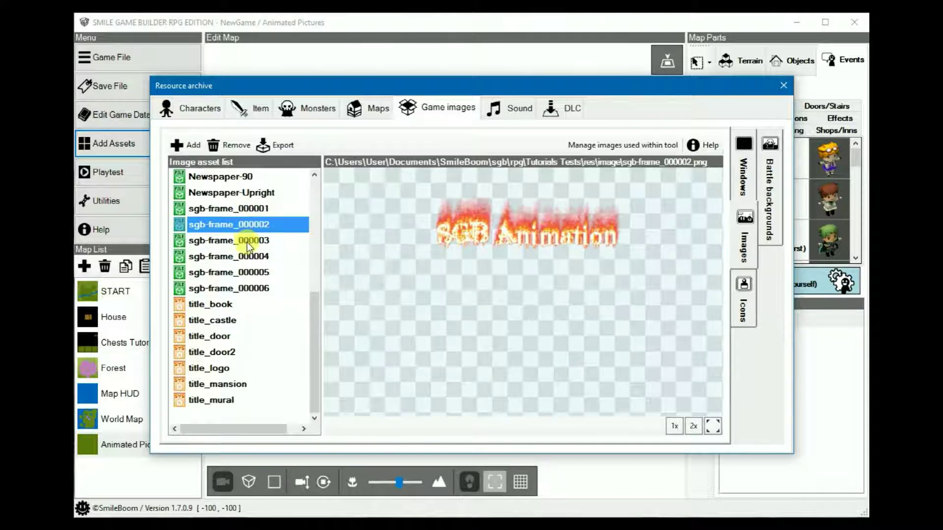
left_click(248, 242)
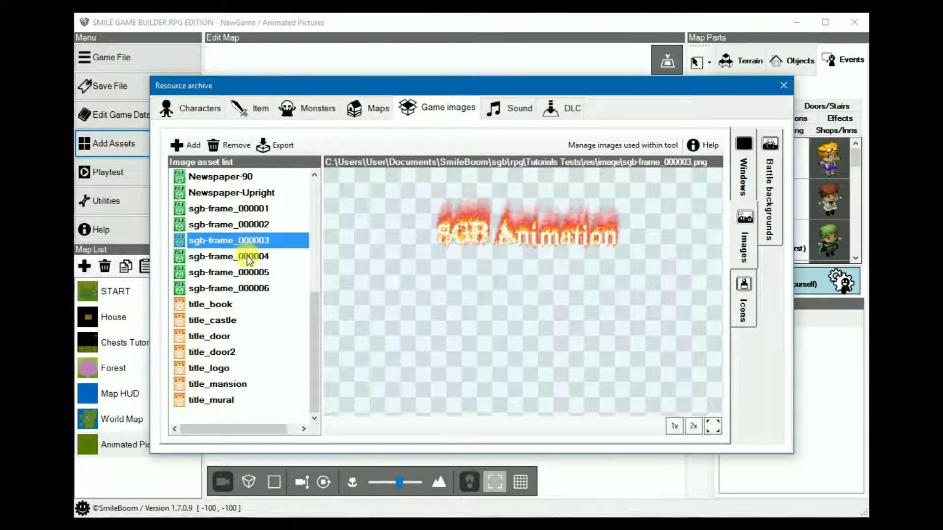
left_click(249, 258)
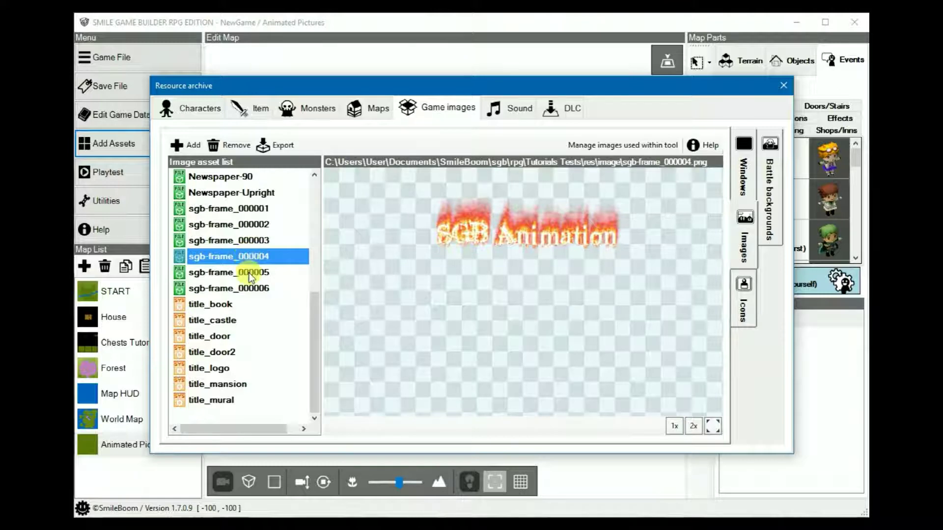
left_click(251, 273)
left_click(253, 289)
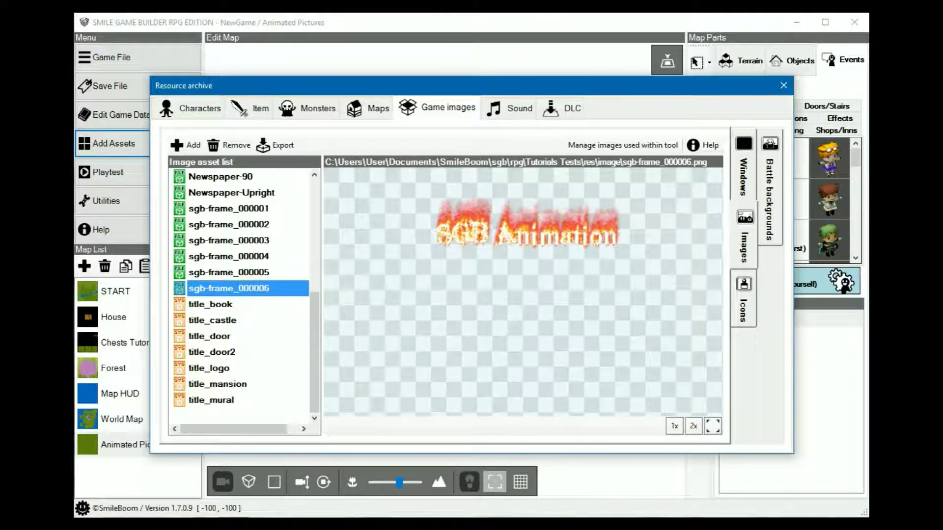
left_click(783, 86)
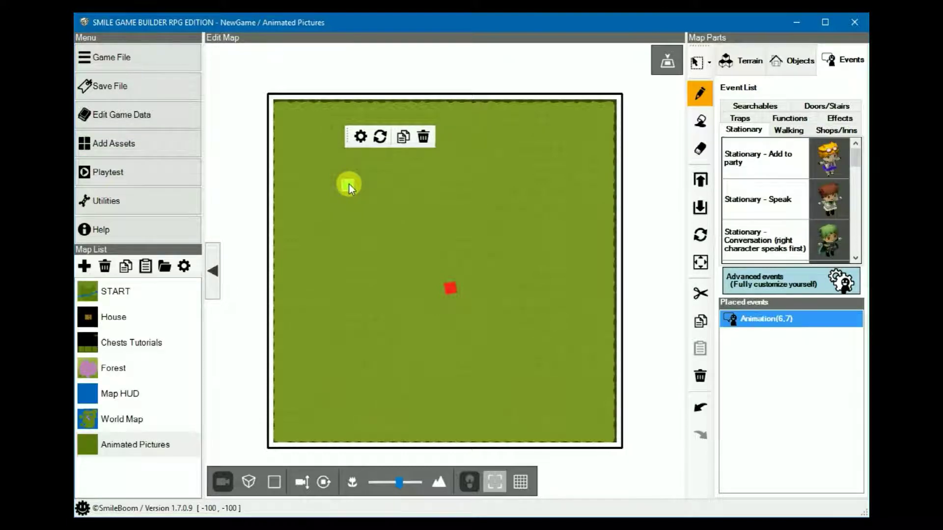
Open the Animation event's Animated Logo sheet in text list view, showing frames 1–6 at (160,144).
double_click(349, 184)
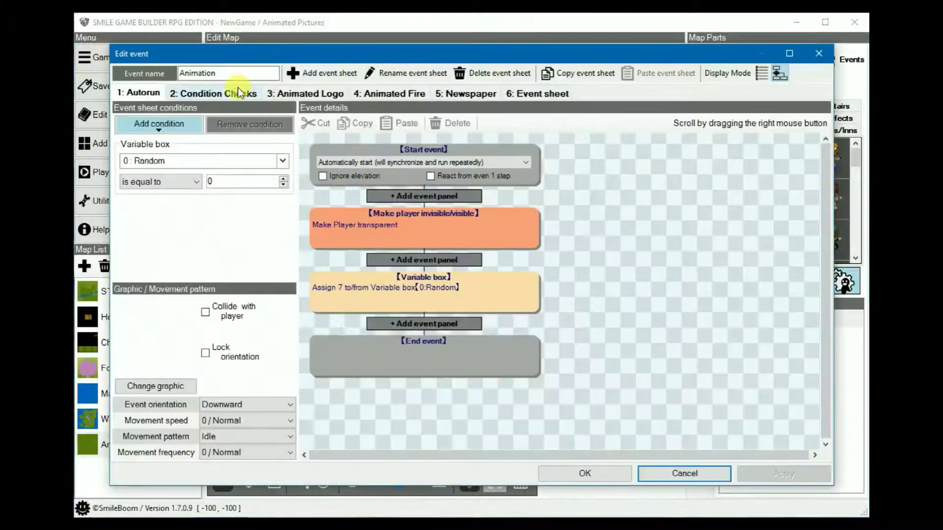
left_click(305, 93)
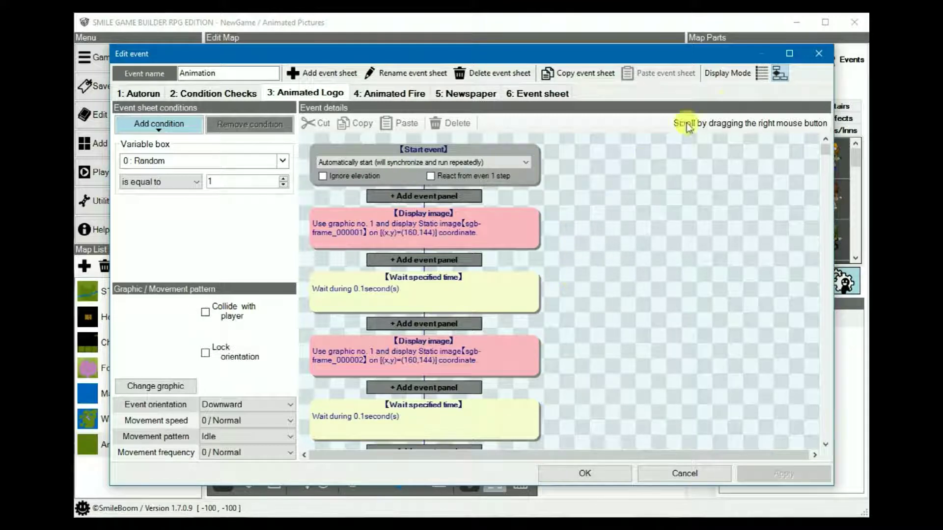
left_click(763, 74)
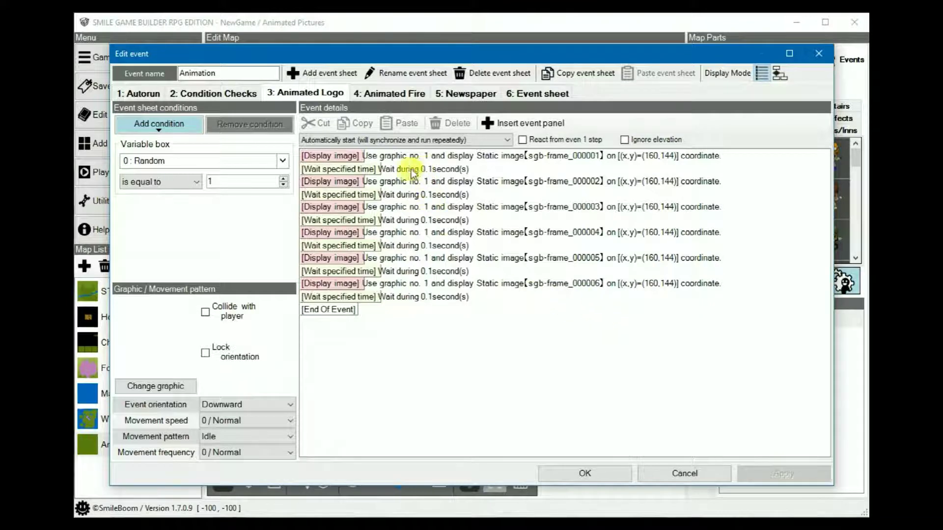
left_click(401, 298)
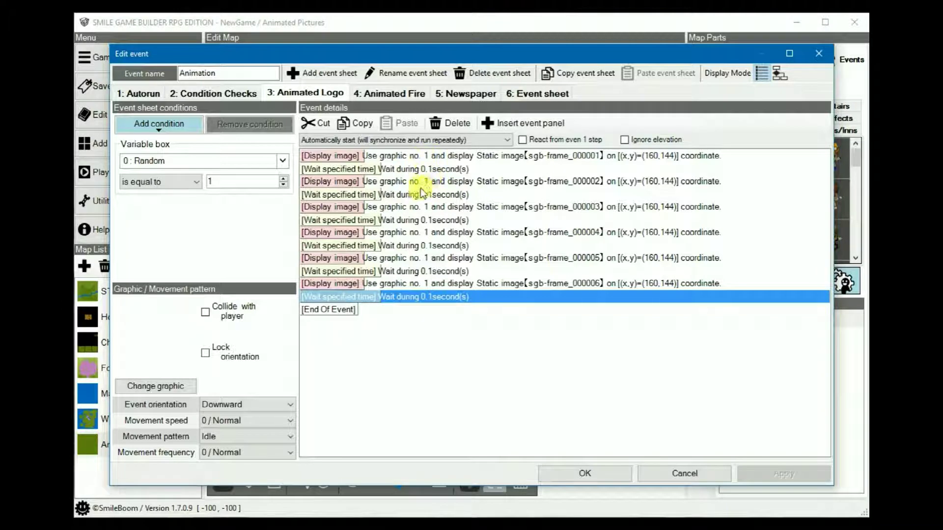
left_click(414, 158)
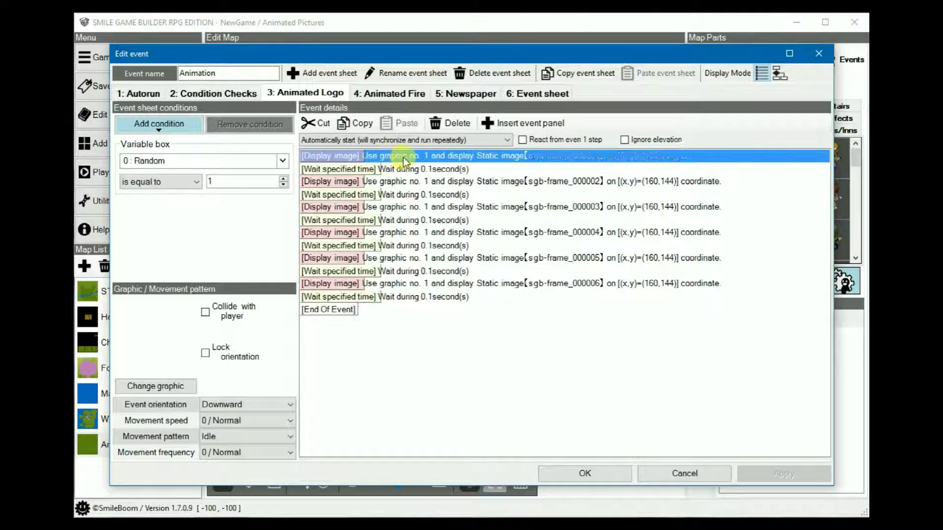
double_click(402, 157)
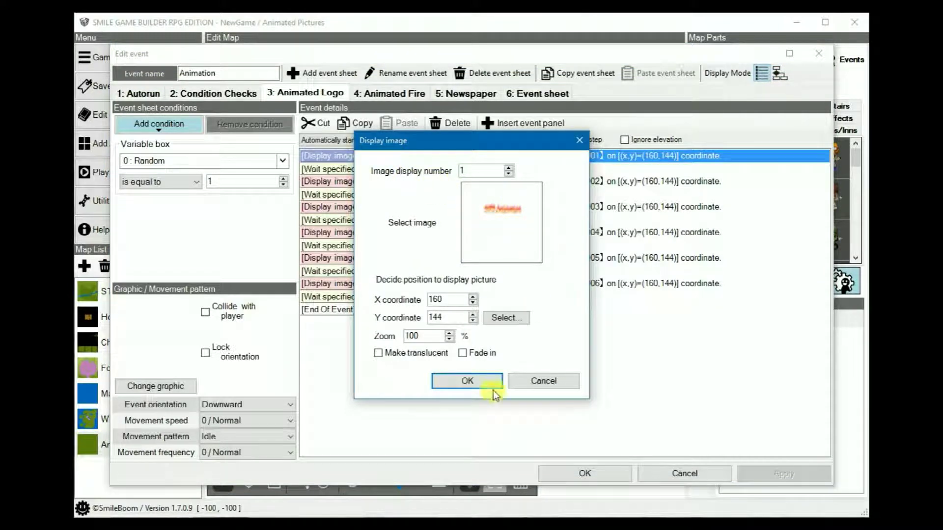
left_click(549, 382)
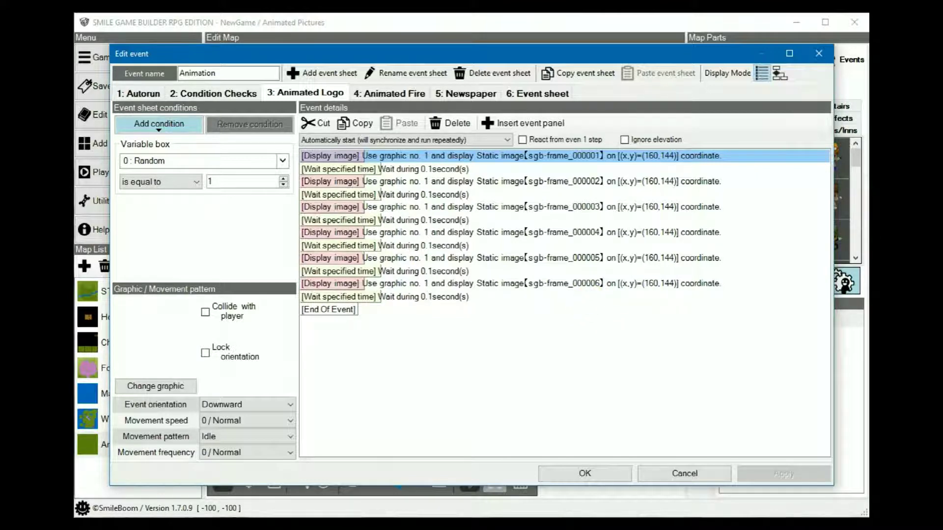
Return to panel view and set the start condition to Automatically start (will synchronize and run repeatedly).
left_click(780, 74)
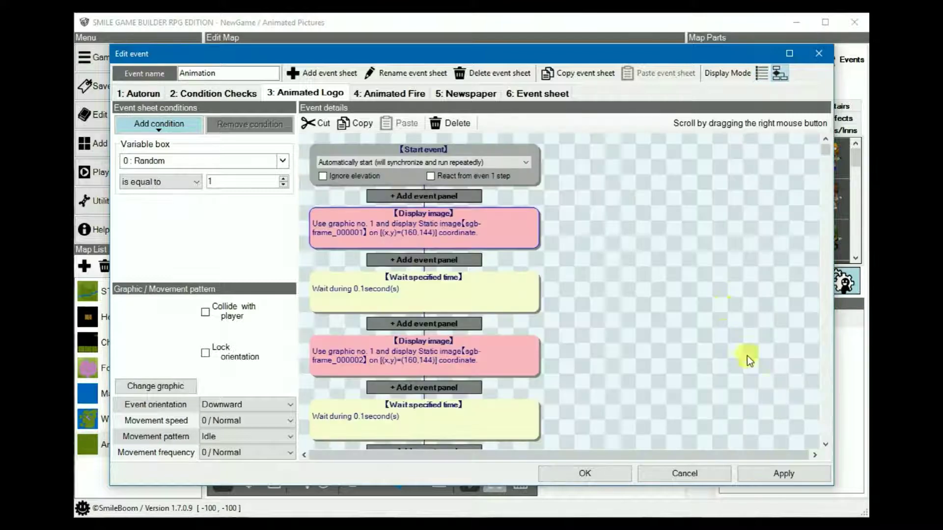
left_click(410, 167)
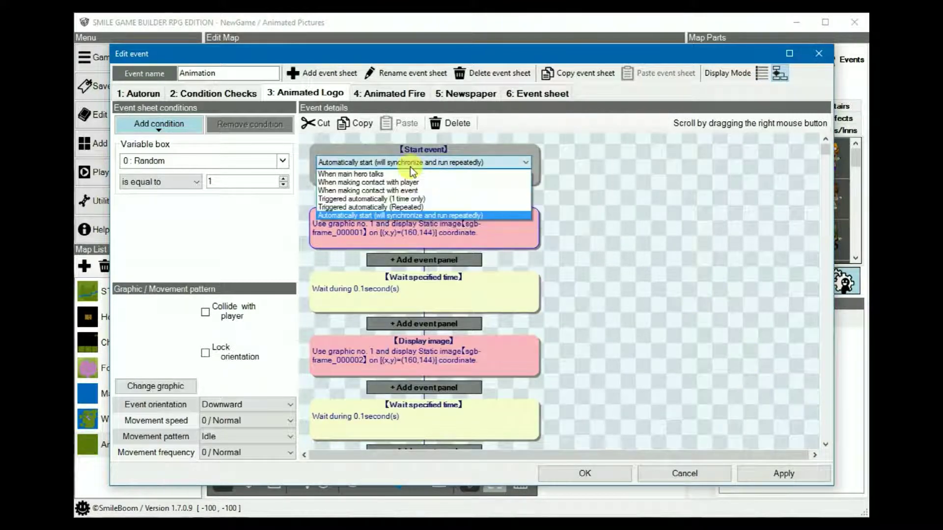
left_click(402, 206)
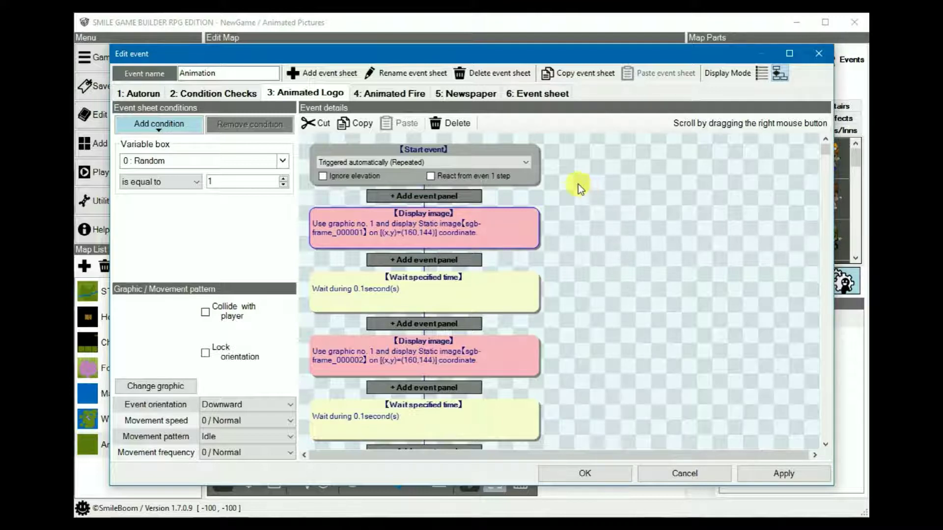
left_click(404, 167)
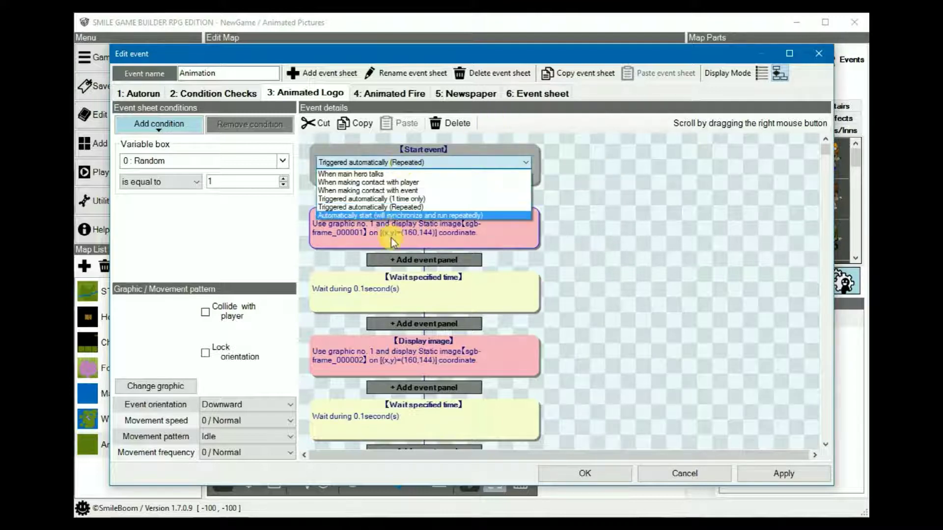
left_click(389, 217)
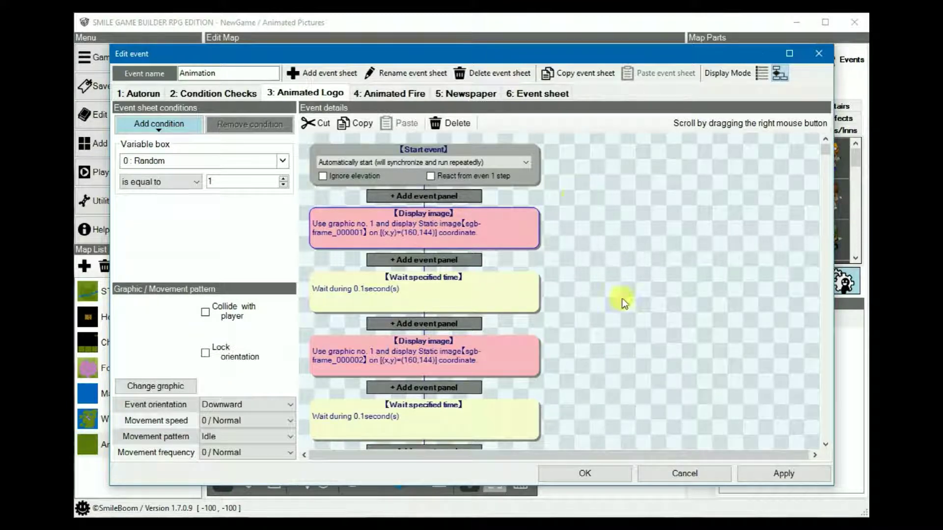
Close the event editor unsaved, playtest with the Debug window open beside the game, and start a New Game.
left_click(684, 473)
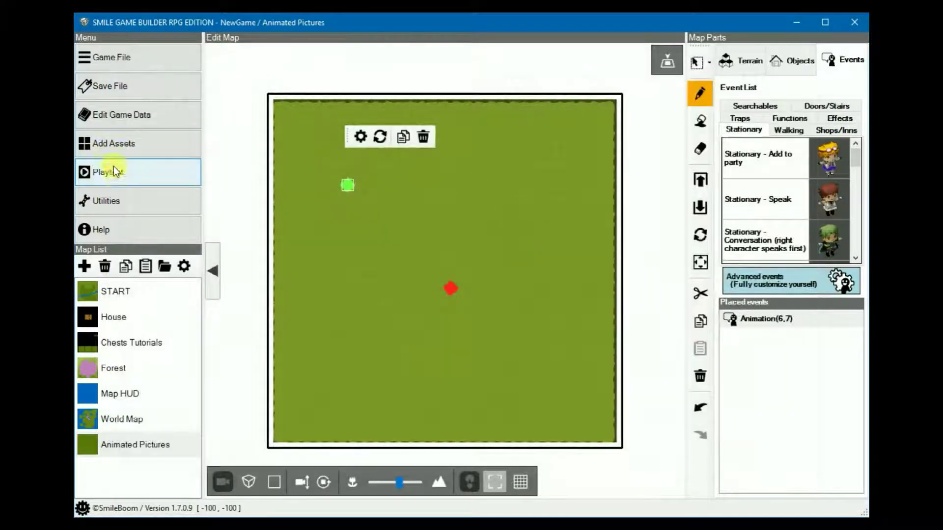
left_click(114, 171)
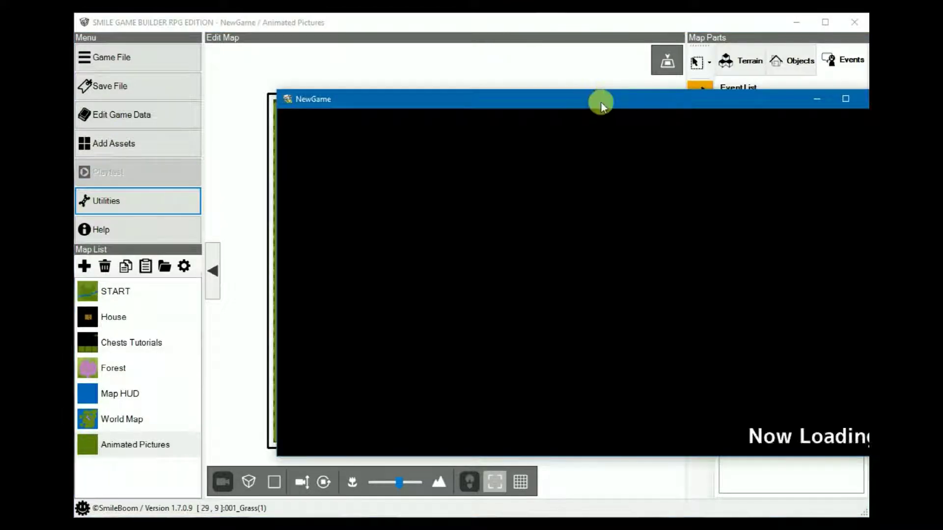
left_click_drag(601, 104, 400, 103)
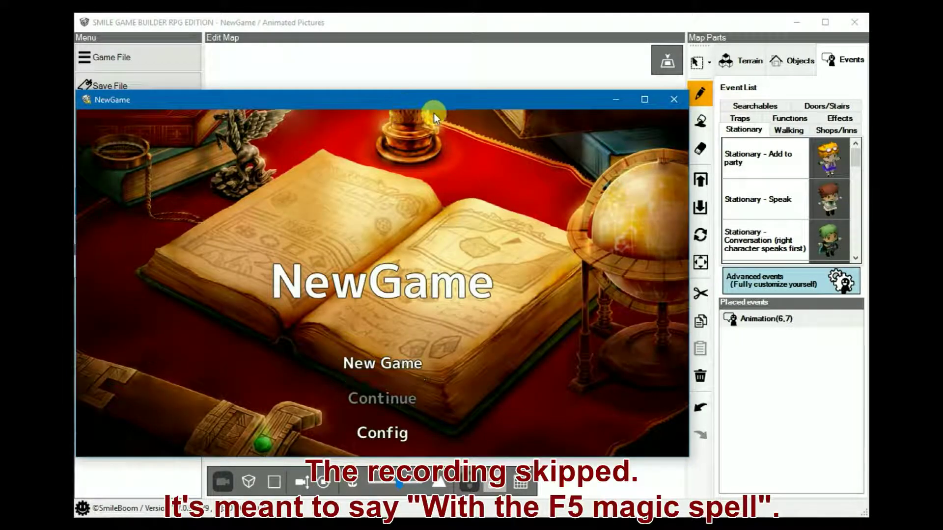
left_click(548, 103)
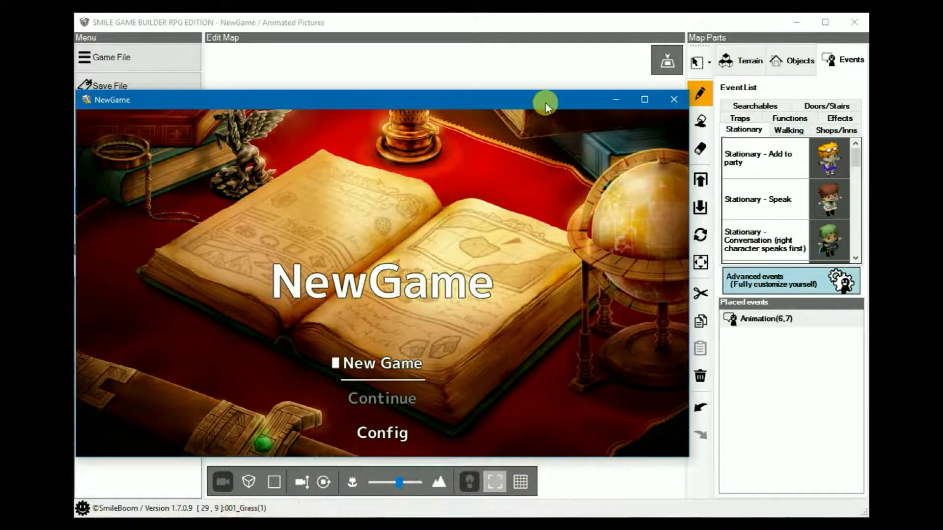
key("F3")
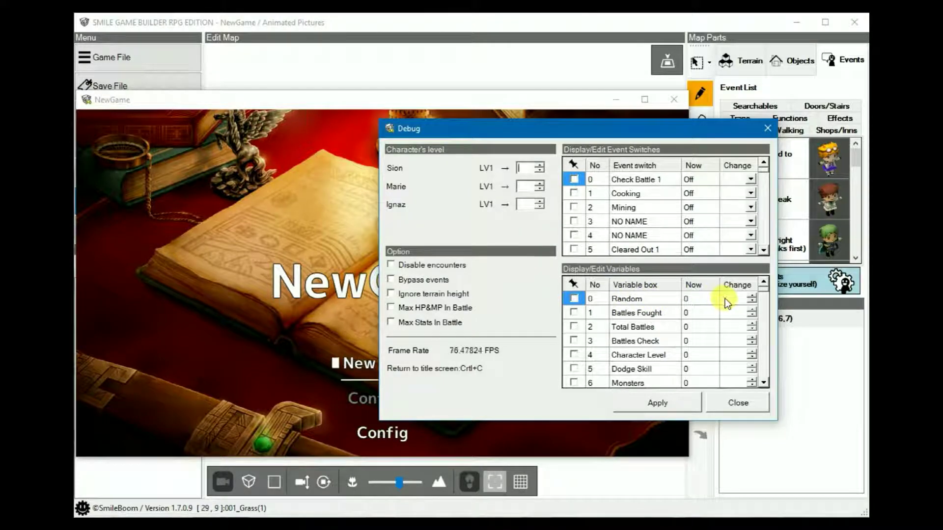
left_click_drag(670, 130, 758, 136)
left_click(414, 390)
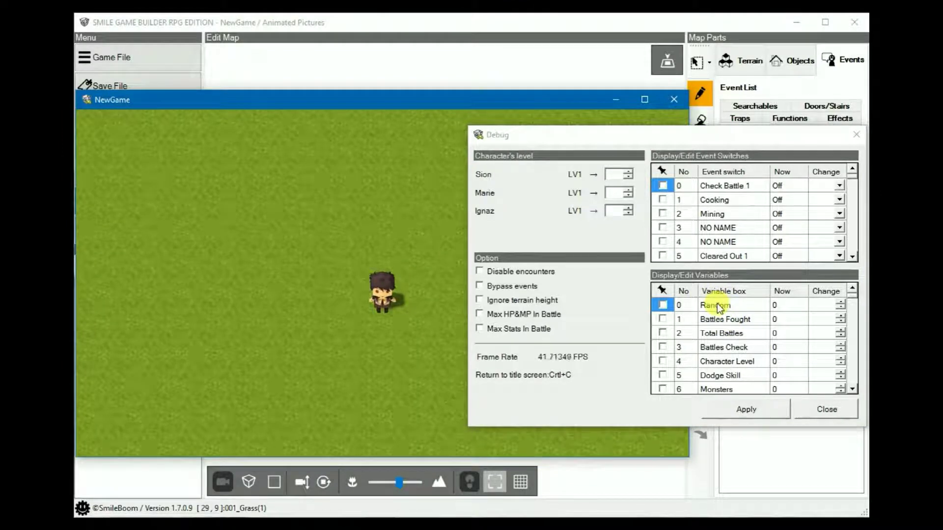
Face the character up and let the flaming 'SGB Animation' logo play until the dialogue appears.
left_click_drag(644, 141, 883, 108)
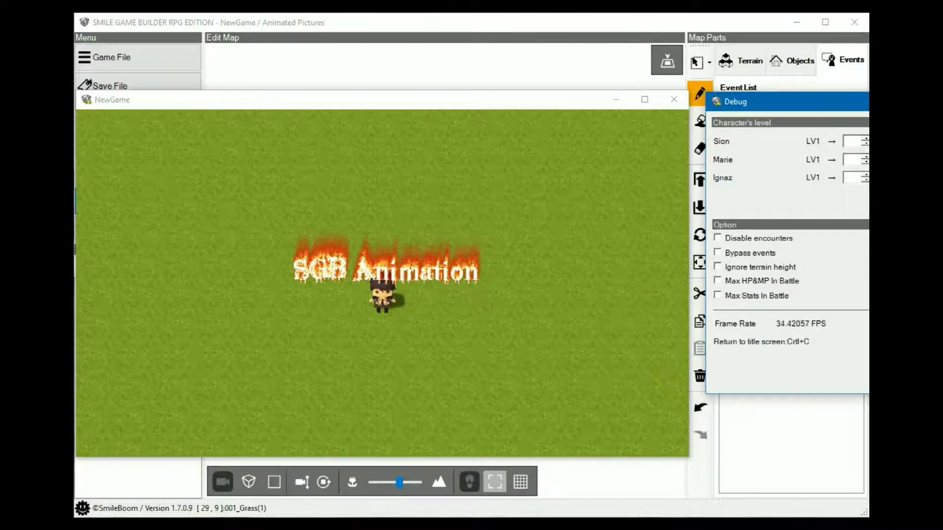
left_click(453, 105)
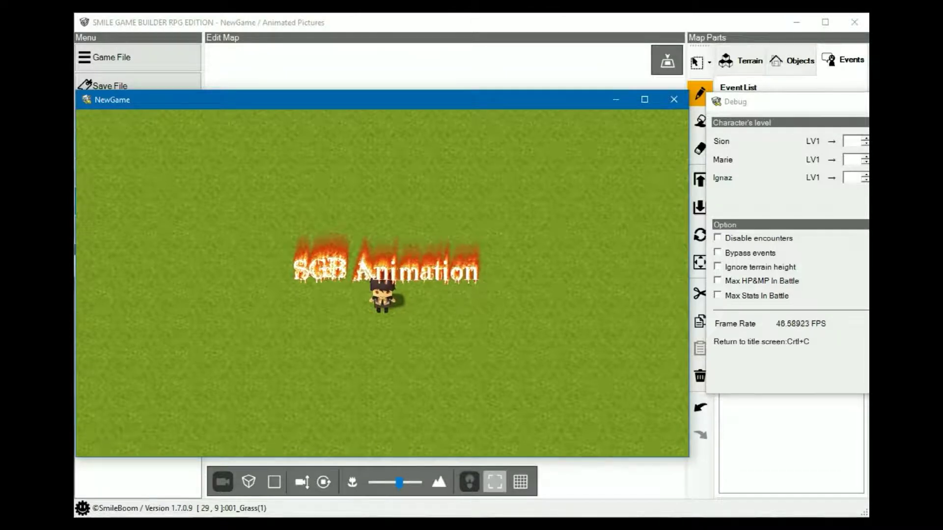
key("Up")
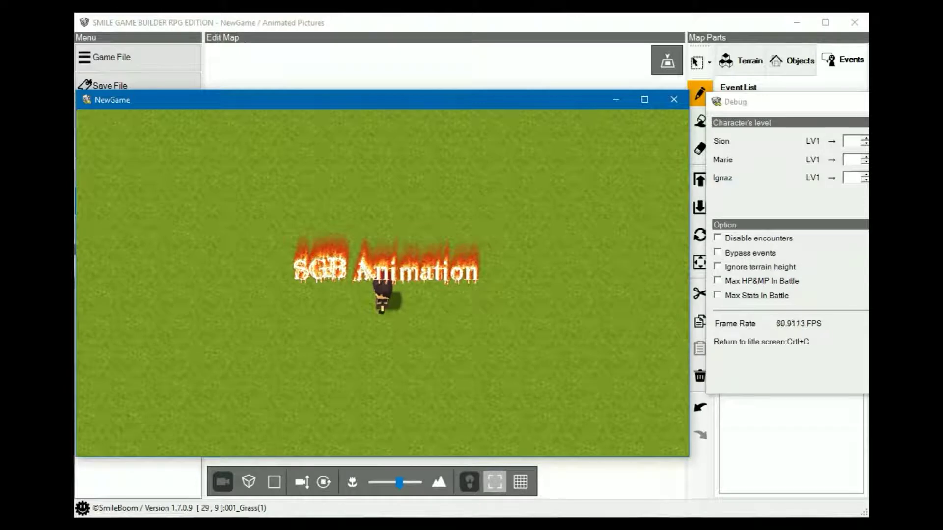
key("alt+Tab")
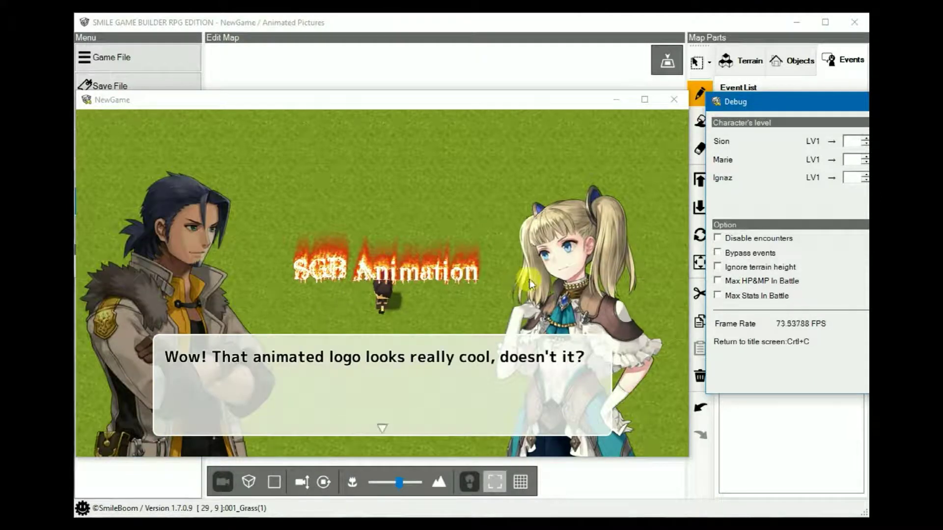
Advance through the three logo messages so the burning-building fire animation starts.
left_click(578, 397)
left_click(579, 397)
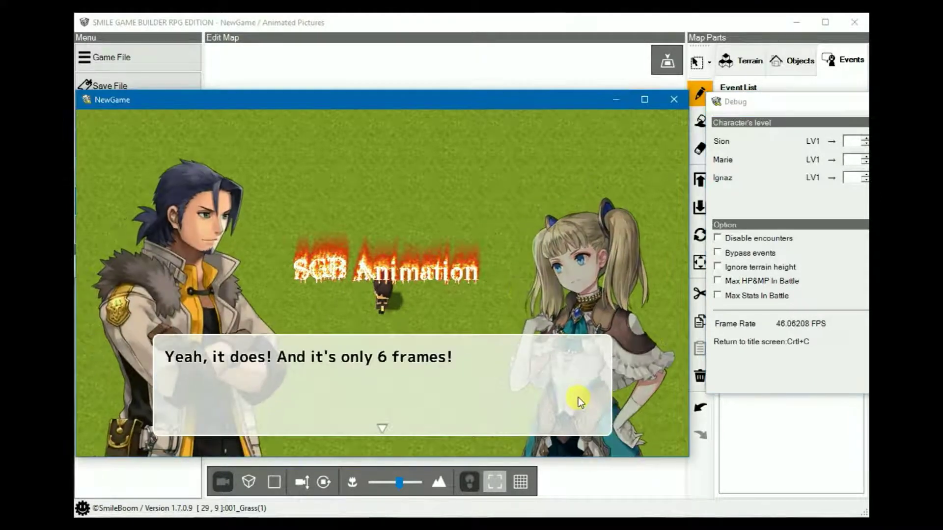
left_click(578, 396)
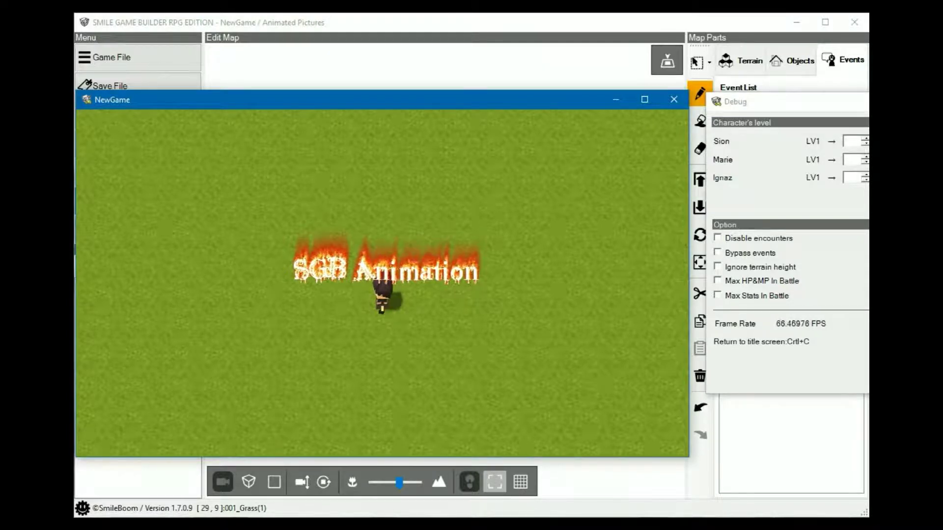
key("alt+Tab")
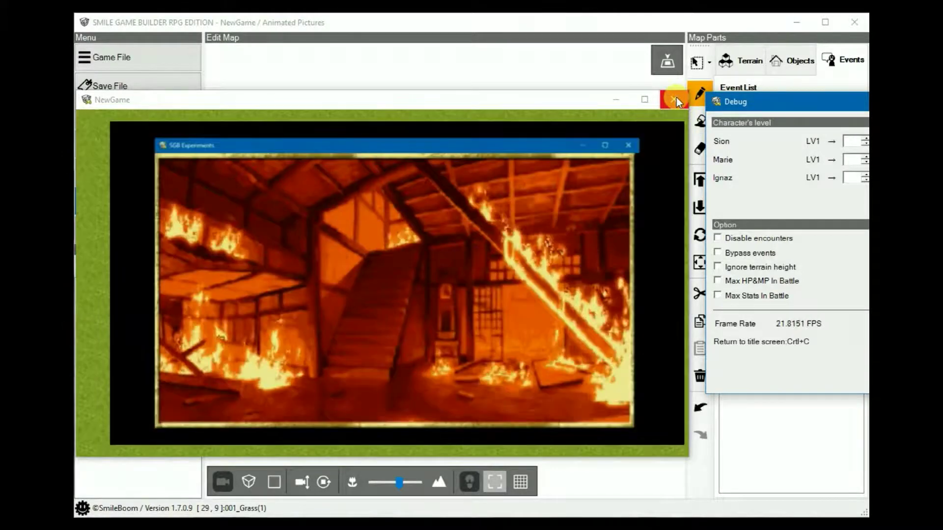
Close the playtest, discard the accidental new event, and select the Animation event at (6,7).
left_click(676, 97)
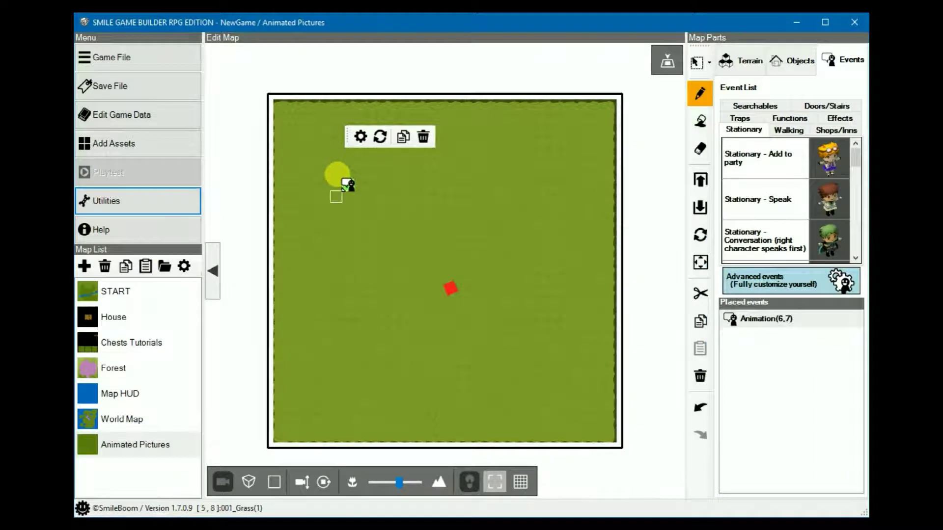
double_click(347, 183)
left_click(685, 473)
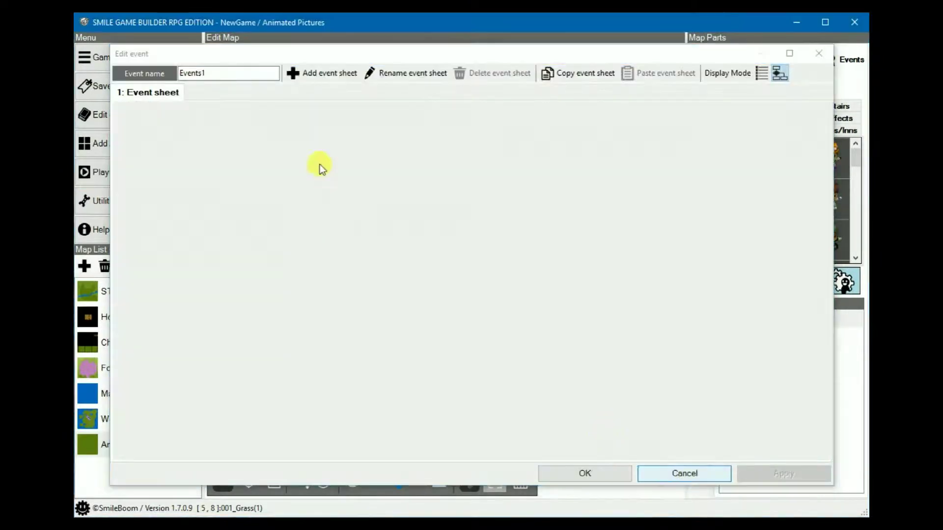
left_click(352, 181)
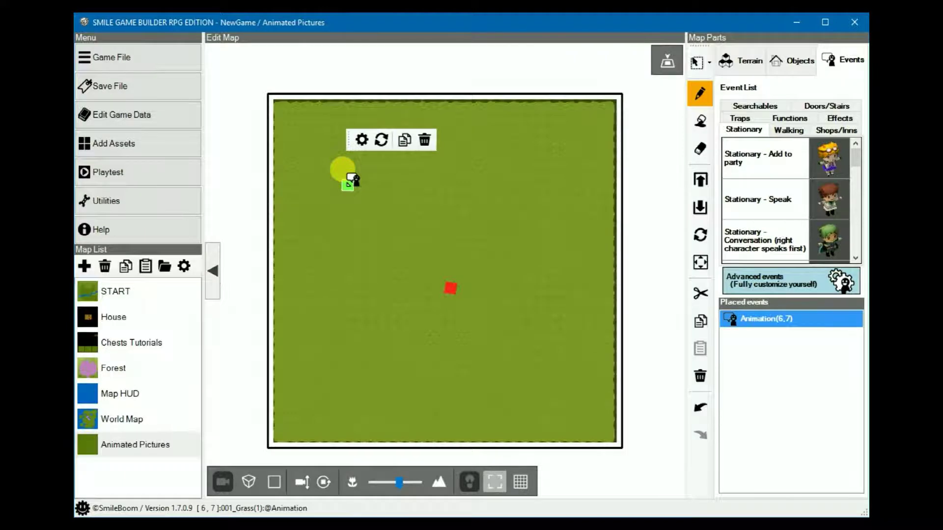
Open the Animation event's Animated Fire sheet and scroll down through its frames to F05.
double_click(353, 180)
left_click(369, 93)
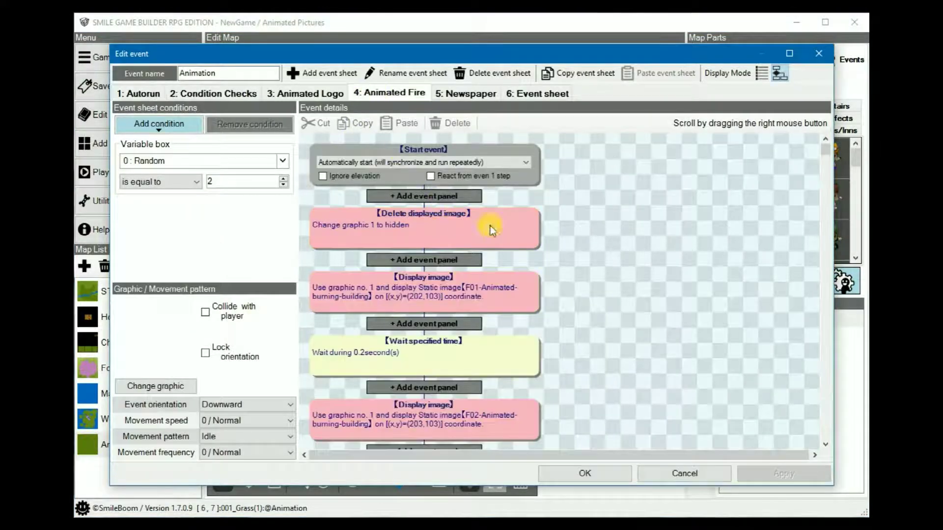
scroll(582, 275, "down", 3)
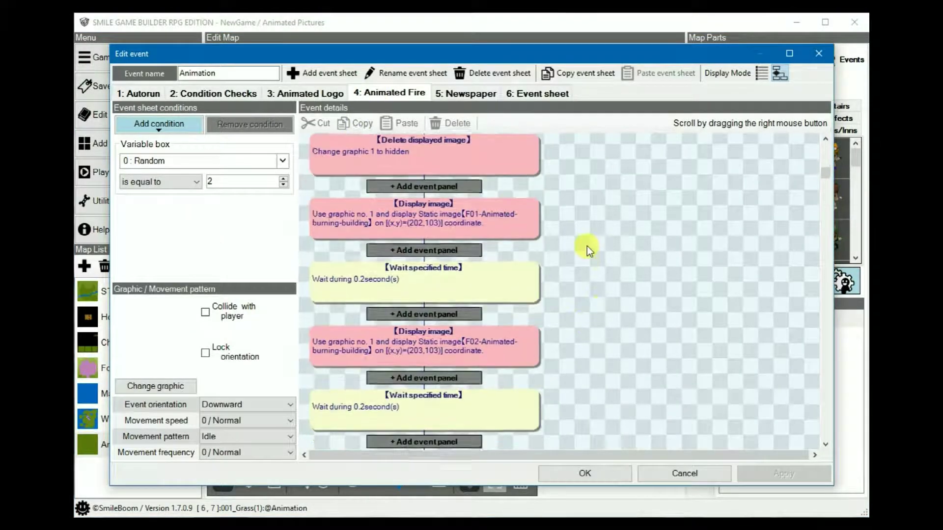
left_click(483, 200)
scroll(606, 366, "down", 5)
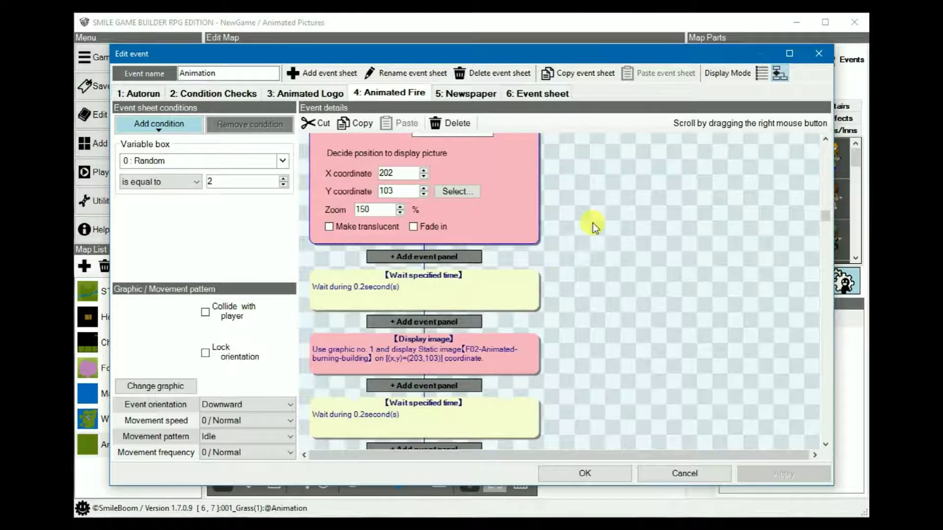
left_click(464, 289)
left_click(432, 211)
scroll(446, 400, "down", 2)
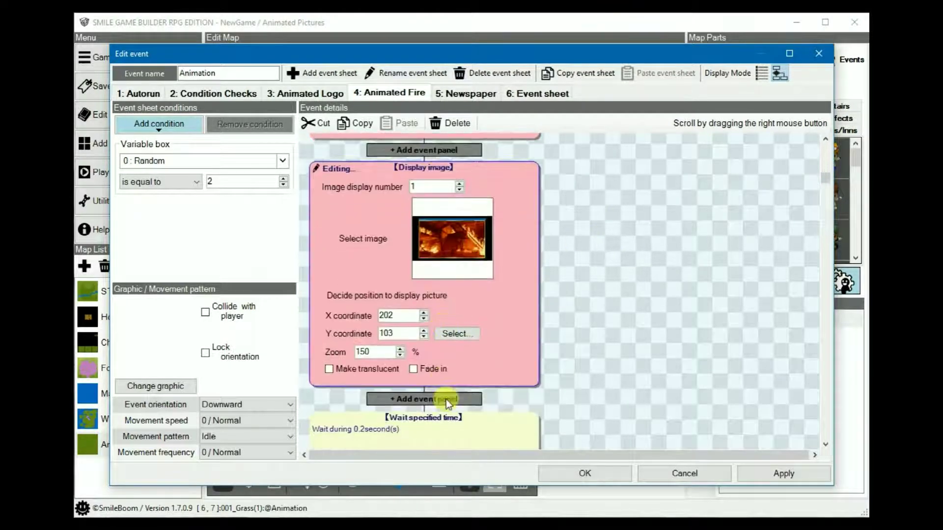
scroll(580, 311, "down", 6)
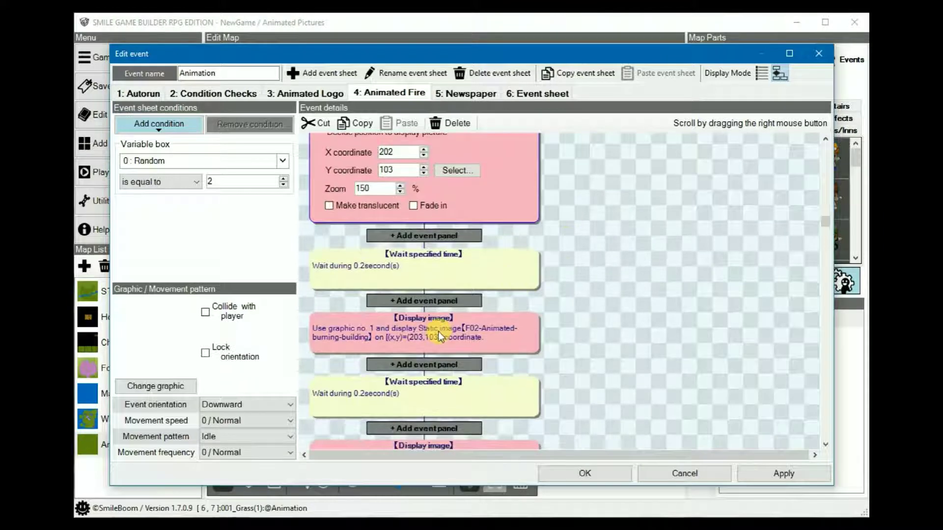
scroll(567, 289, "down", 8)
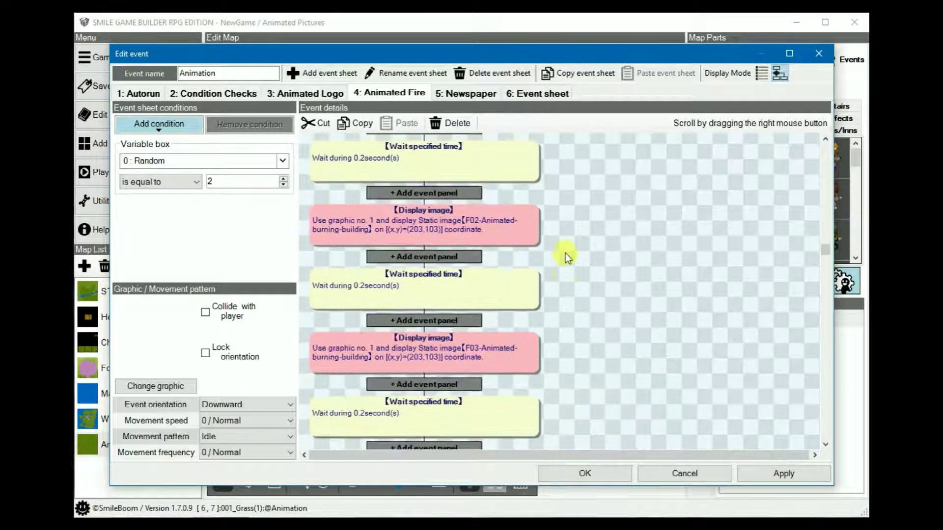
scroll(567, 211, "down", 10)
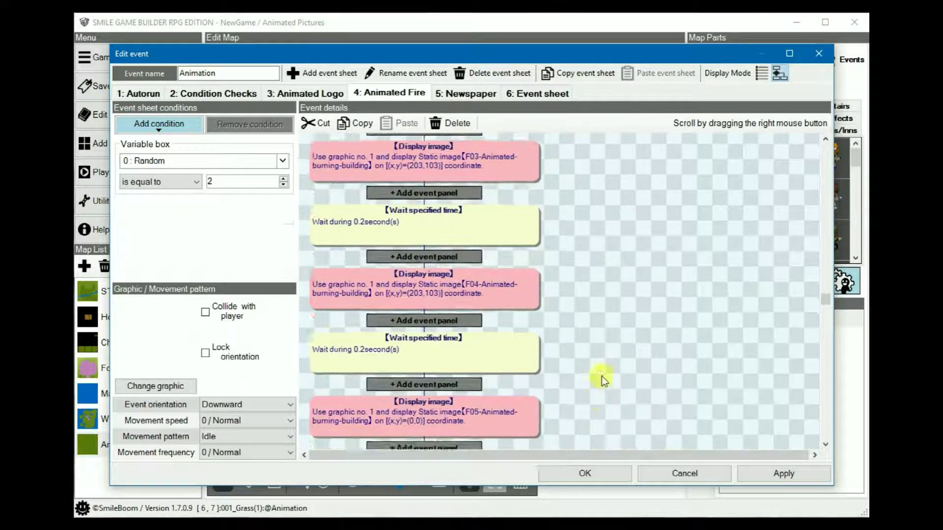
Set the F05 frame's display position to X 203, Y 103 and save the event.
left_click(413, 354)
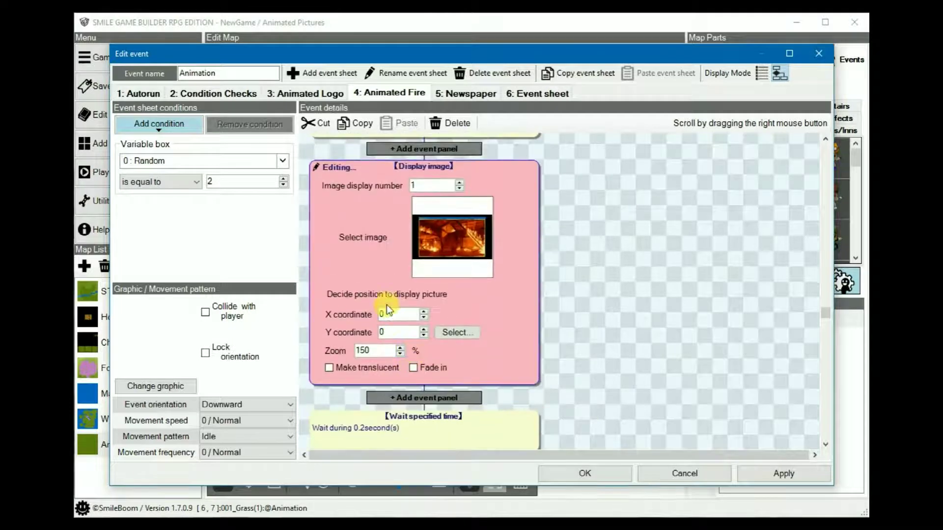
scroll(602, 313, "up", 2)
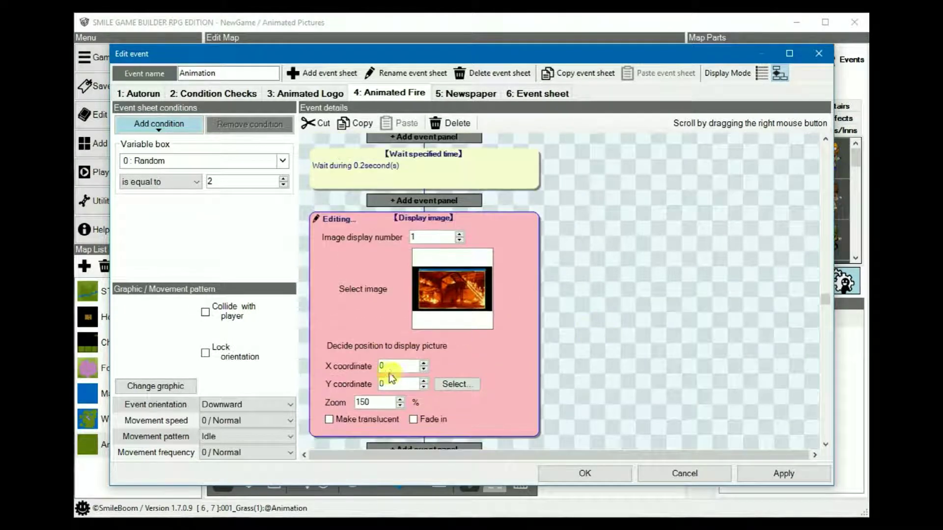
left_click(388, 365)
type("203")
left_click(383, 383)
type("103")
left_click(609, 334)
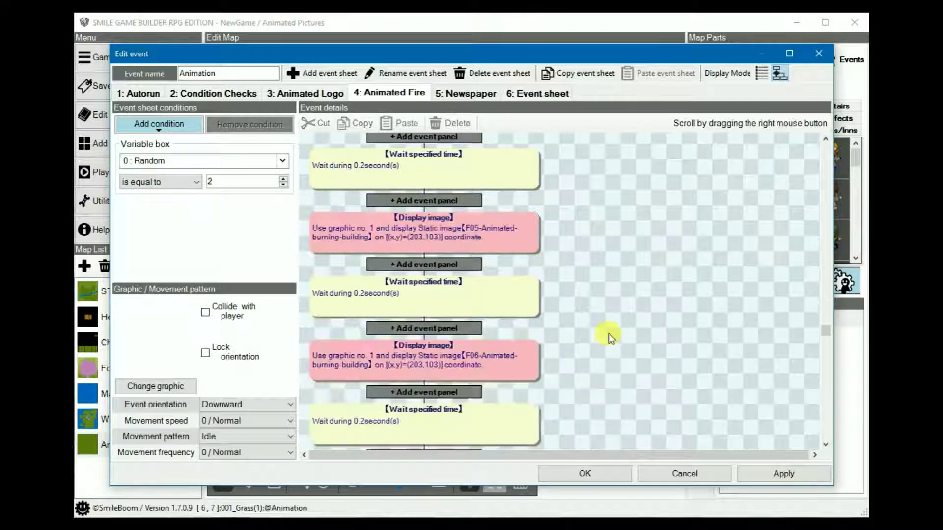
left_click(589, 474)
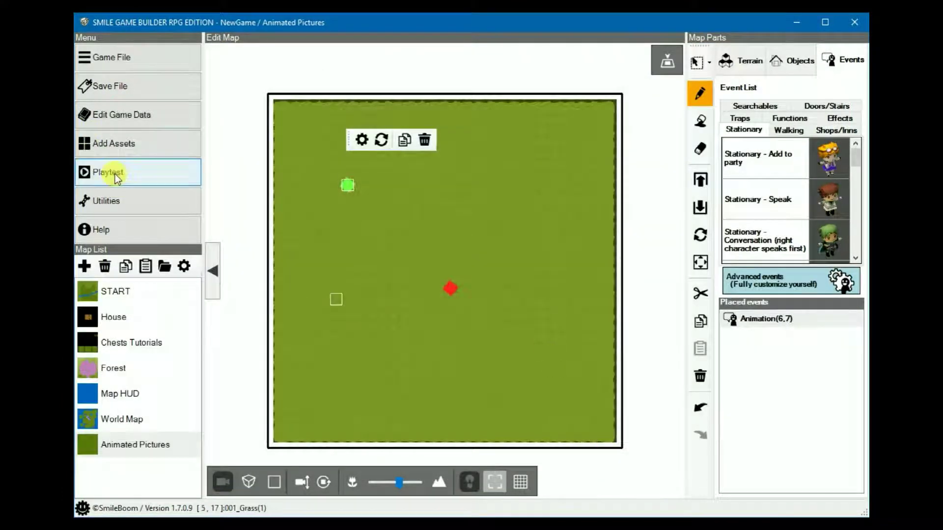
Playtest to watch the corrected burning-building animation, then close the game window.
left_click(116, 175)
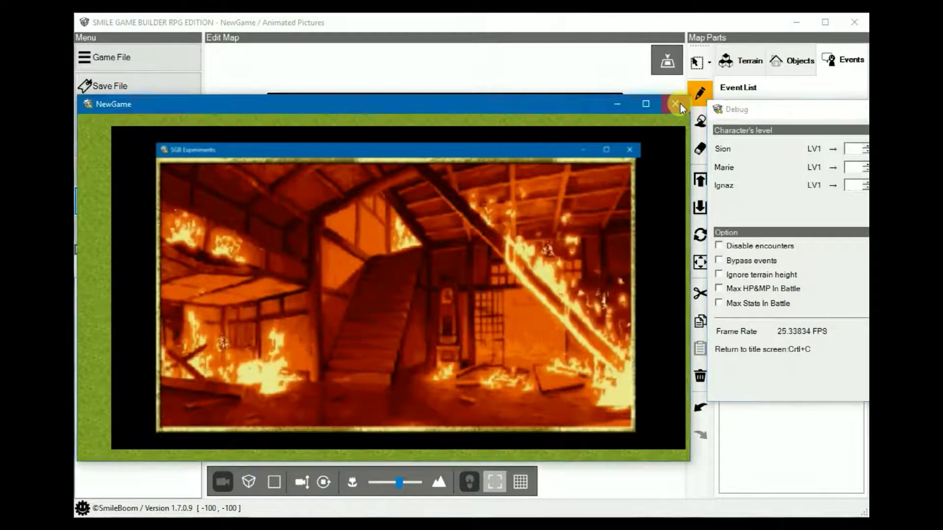
left_click(676, 104)
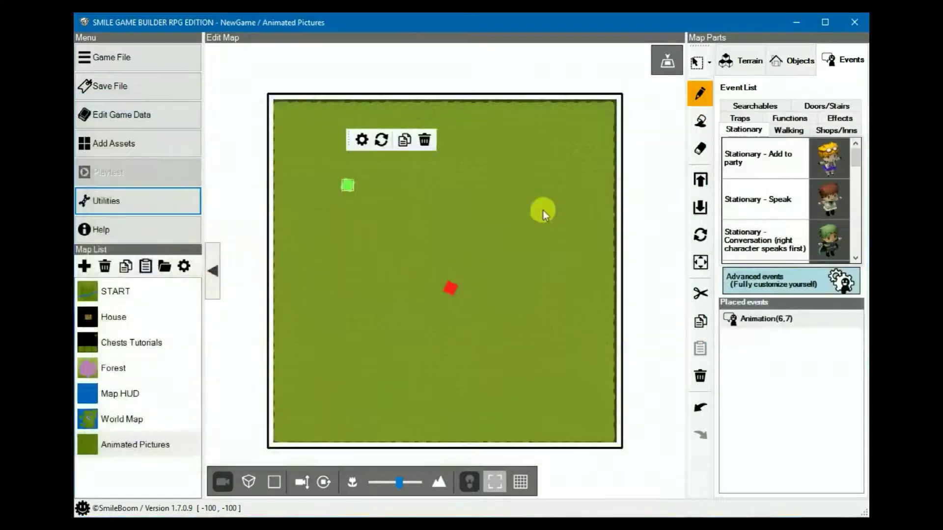
Open the Animation event's '4: Animated Fire' sheet and review its burning-building frames and 0.2-second waits.
left_click(349, 184)
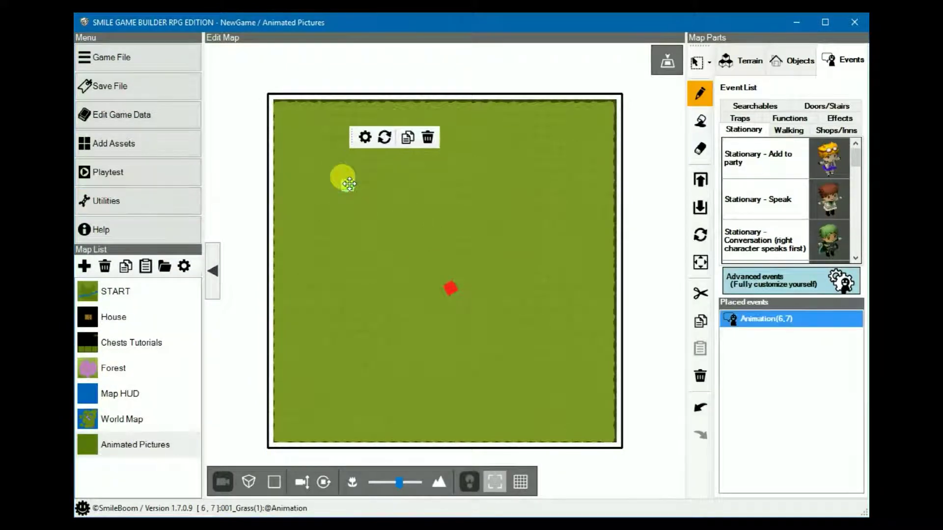
double_click(348, 185)
left_click(400, 92)
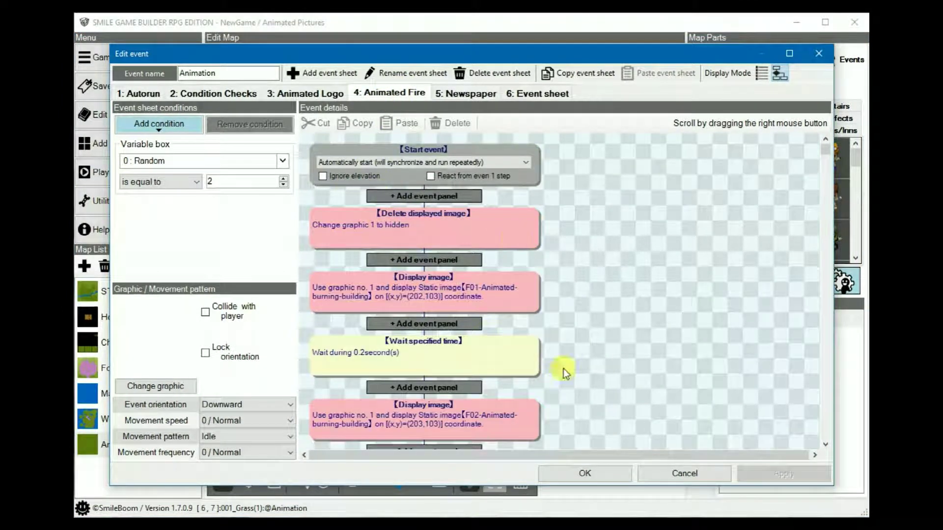
right_click_drag(580, 252, 586, 161)
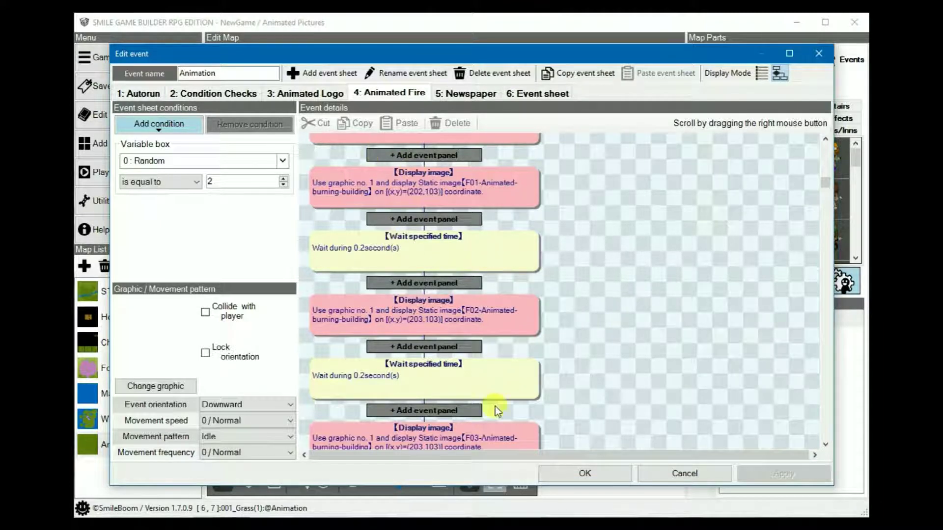
scroll(674, 352, "up", 1)
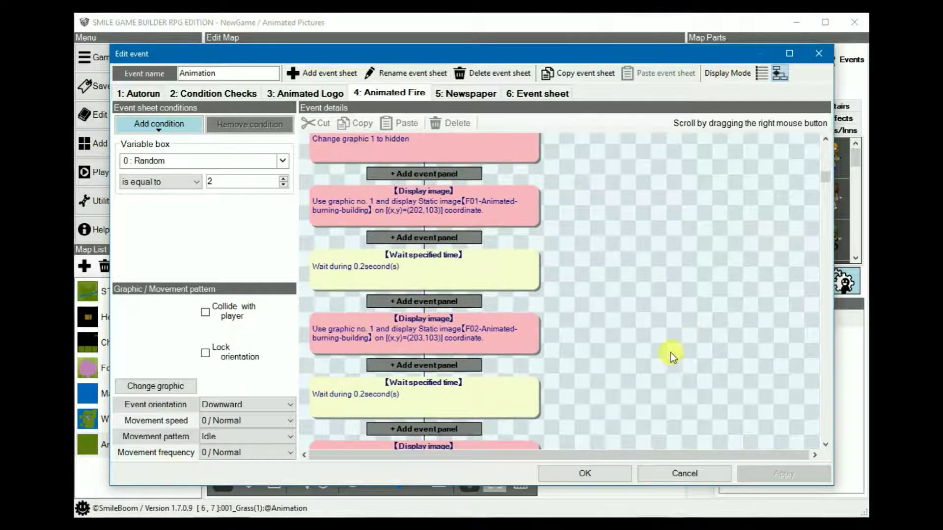
scroll(670, 352, "down", 3)
scroll(664, 355, "down", 3)
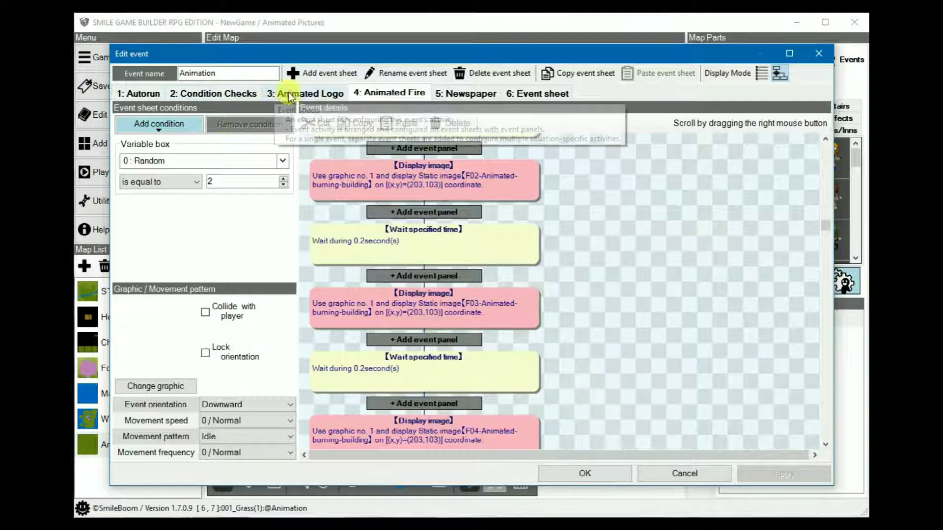
left_click(212, 92)
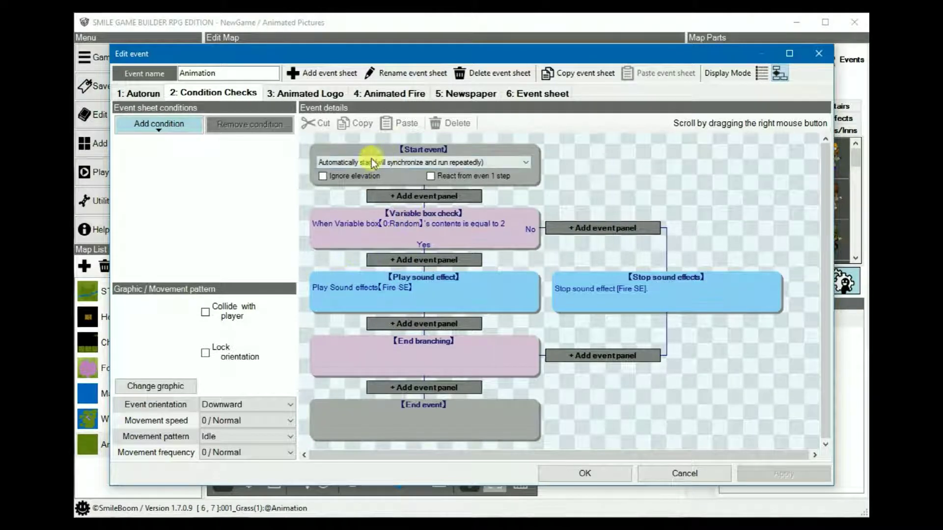
left_click(388, 92)
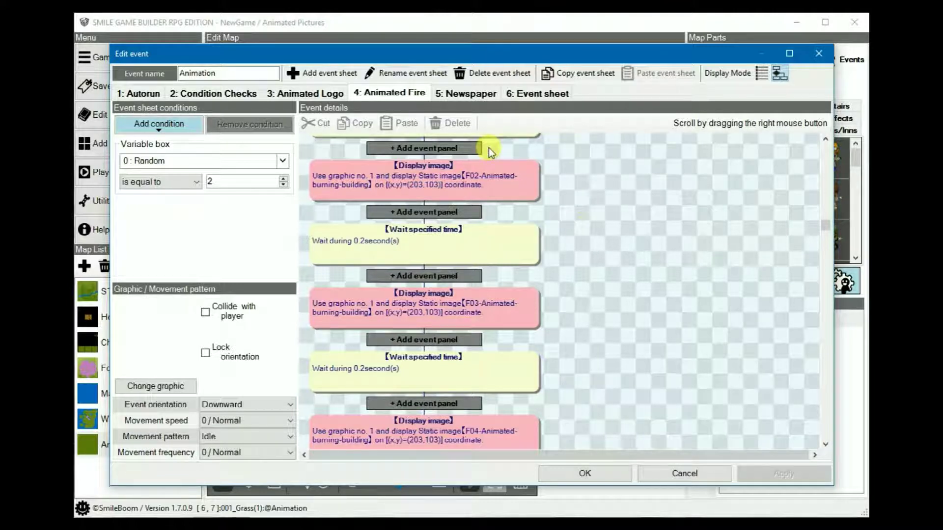
On the '5: Newspaper' sheet, preview Newspaper-180 for the first image step, then cancel to keep it upright.
left_click(464, 94)
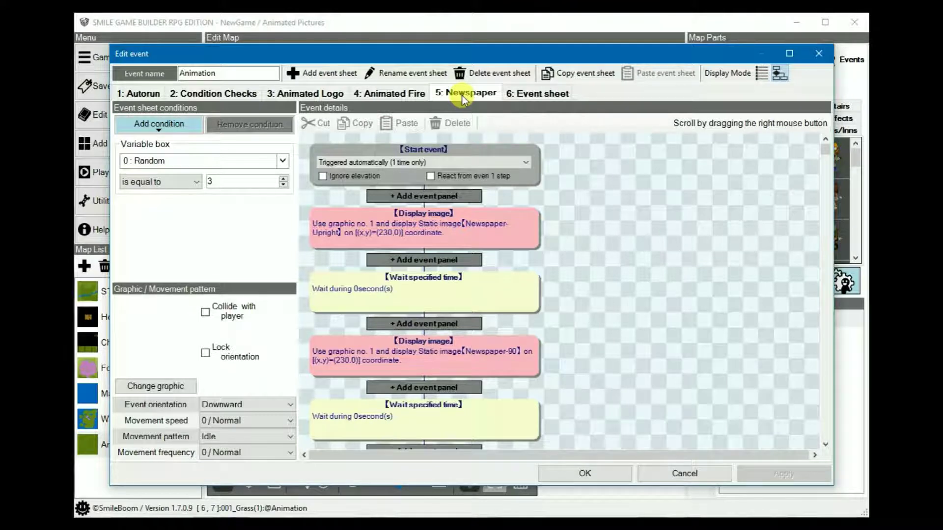
left_click(490, 225)
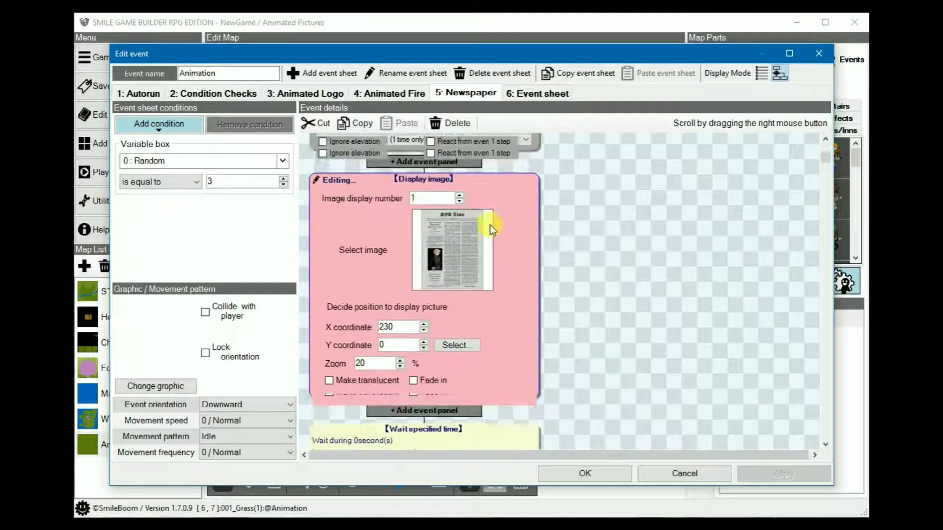
left_click(464, 232)
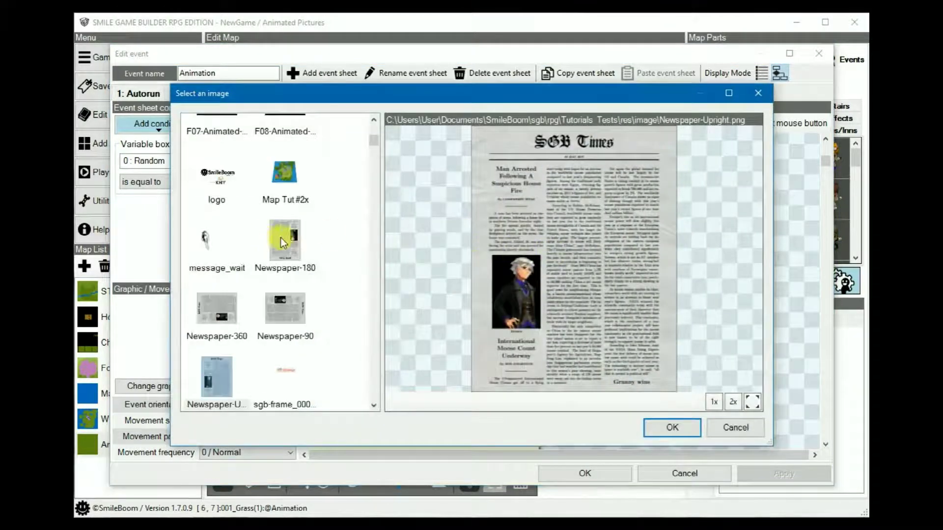
left_click(289, 242)
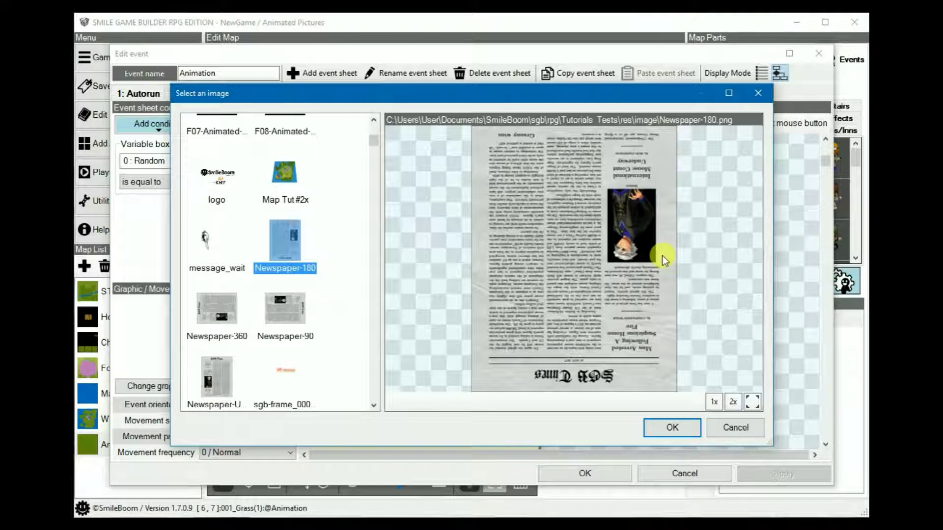
left_click(736, 429)
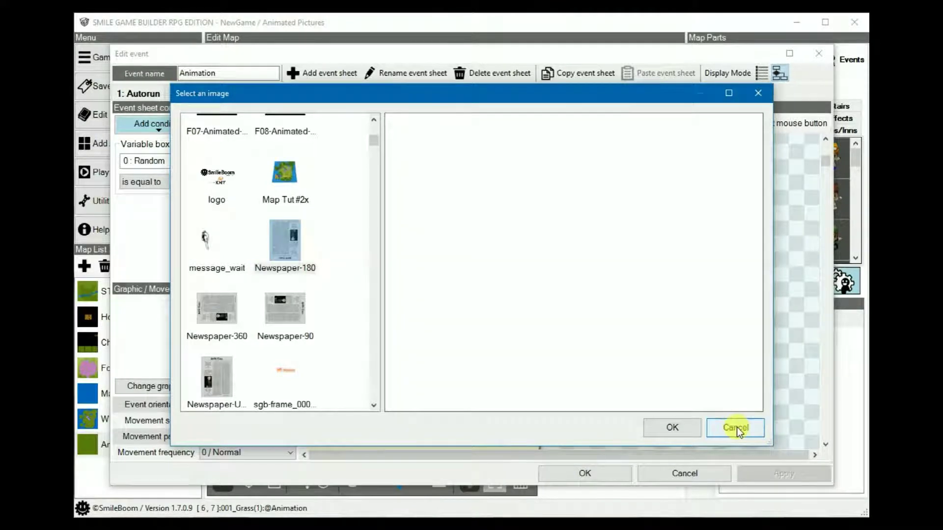
Close the image picker and inspect the Newspaper-90 step's zoom setting.
left_click(736, 427)
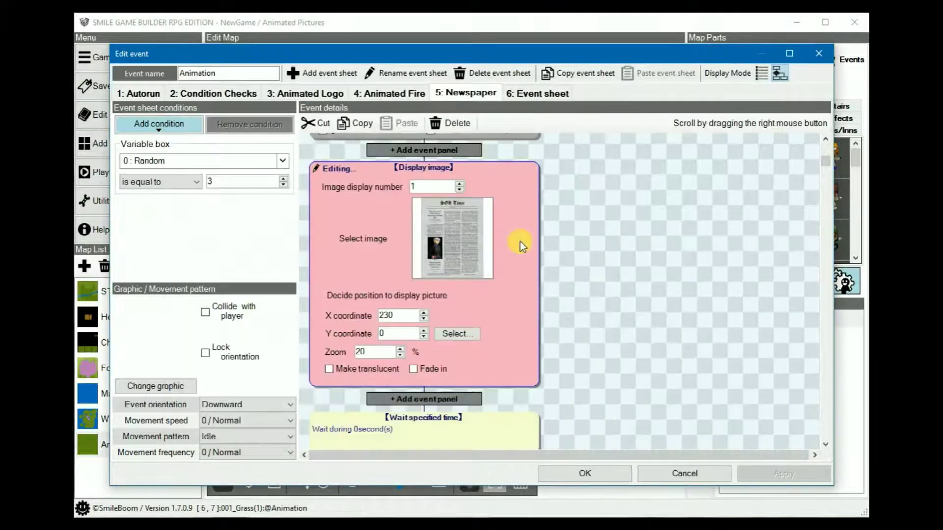
right_click_drag(611, 193, 625, 242)
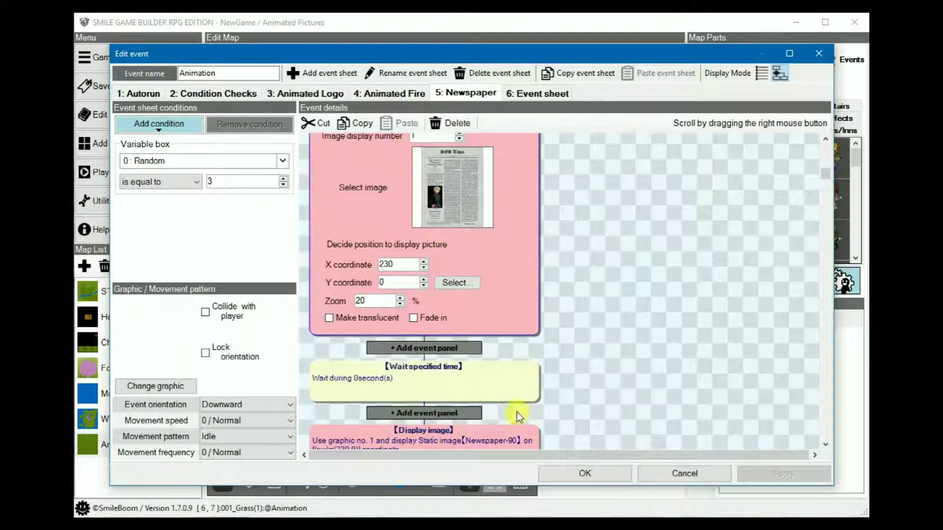
right_click_drag(612, 324, 488, 237)
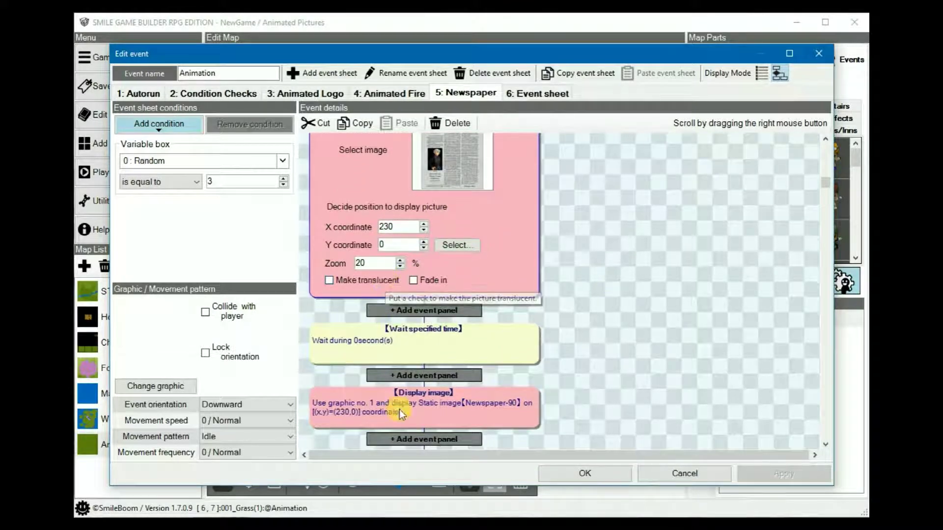
double_click(449, 411)
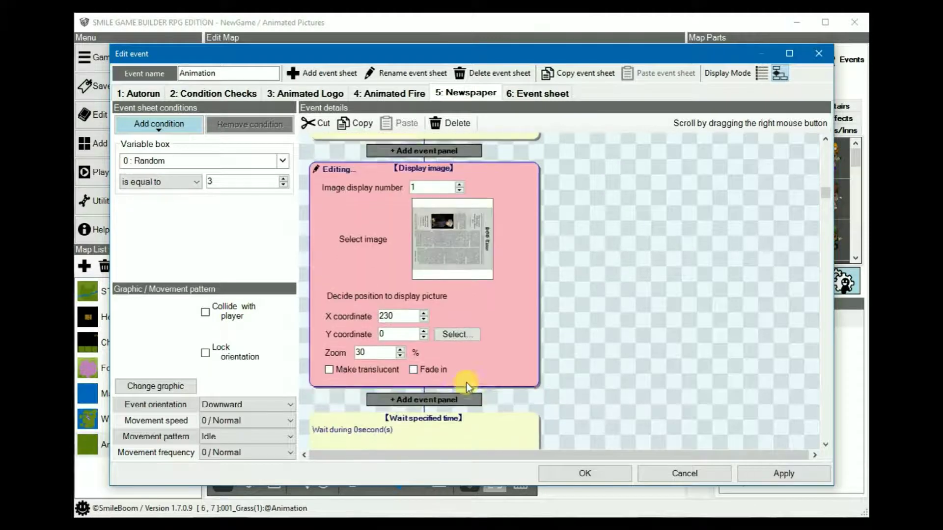
right_click_drag(591, 385, 594, 289)
Inspect the Newspaper-180 step's larger zoom setting.
double_click(480, 387)
right_click_drag(602, 402, 606, 197)
right_click_drag(588, 382, 586, 192)
right_click_drag(587, 374, 590, 238)
right_click_drag(588, 374, 624, 164)
right_click_drag(610, 391, 612, 226)
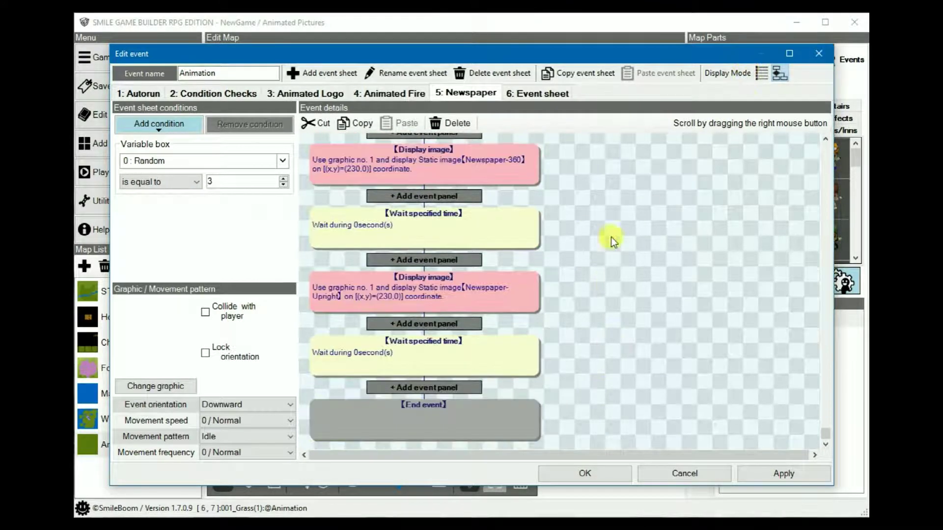
Confirm the final Newspaper-Upright step zooms to 100%, then close the event editor.
left_click(449, 300)
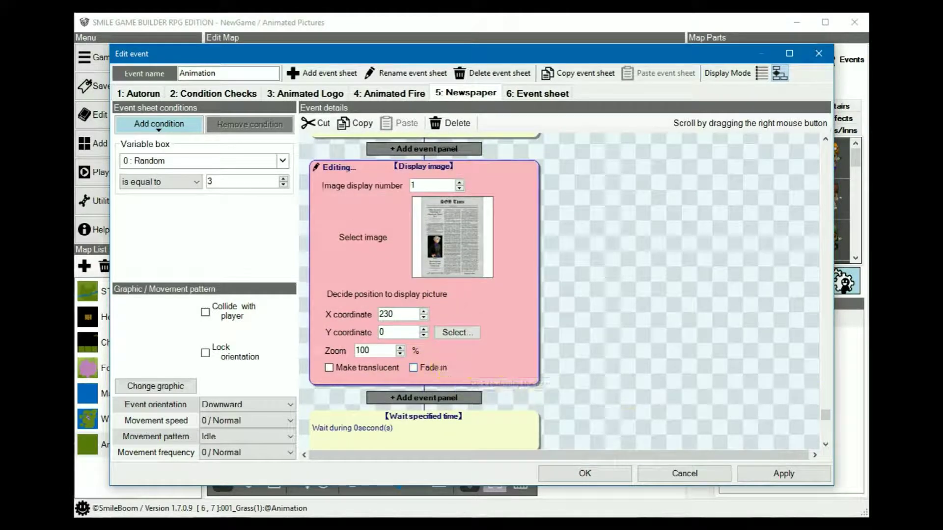
left_click(651, 321)
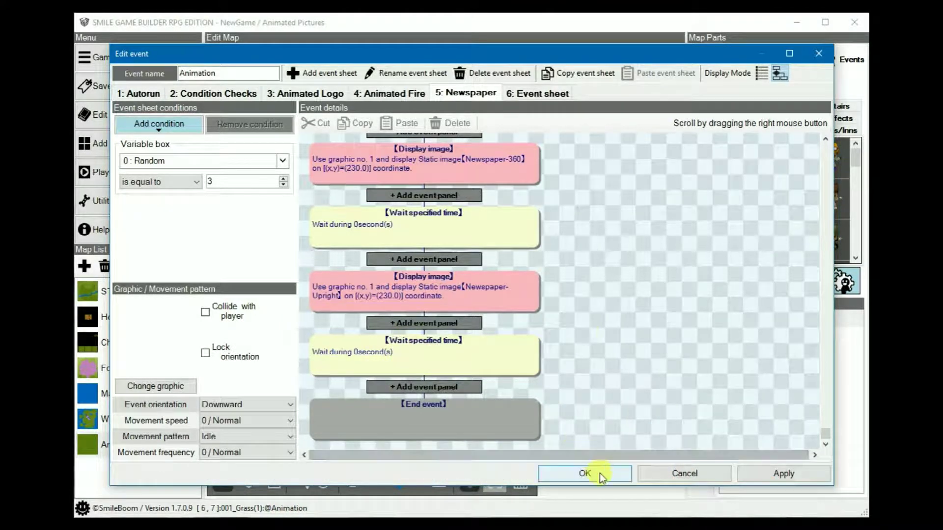
left_click(685, 475)
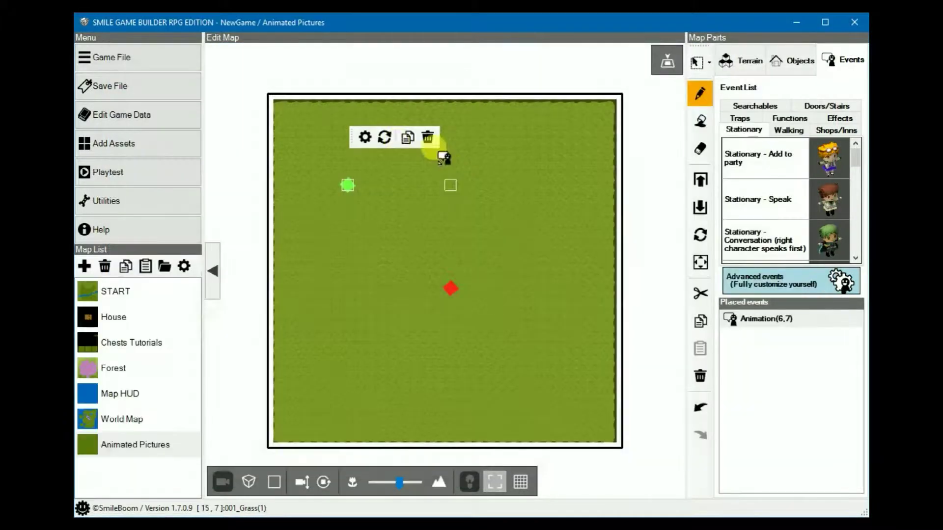
Playtest and watch the SGB Times newspaper grow to fill the screen, then close the Debug window.
left_click(112, 172)
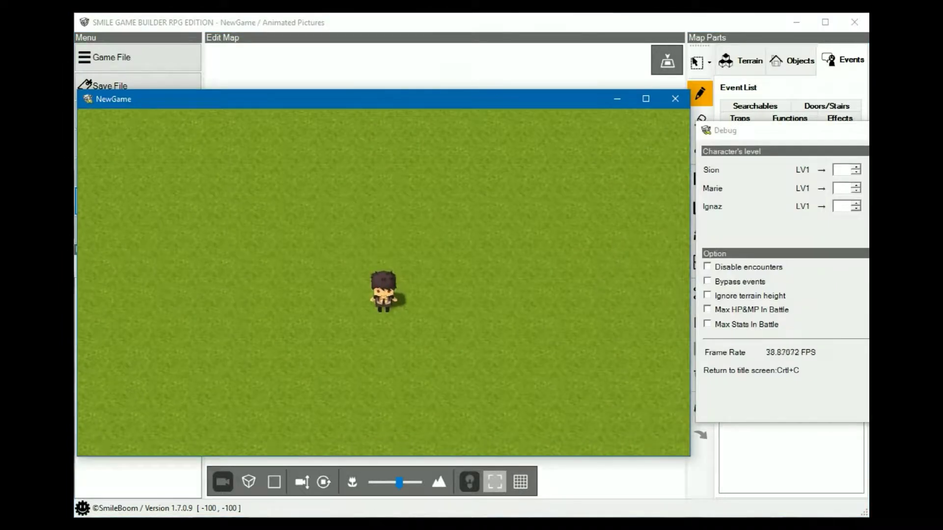
left_click_drag(751, 131, 755, 71)
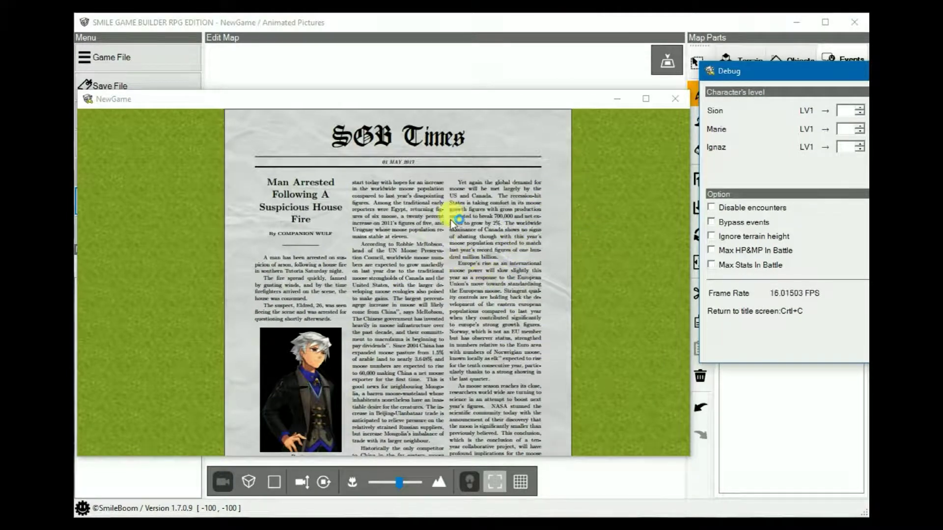
left_click(551, 148)
left_click(517, 278)
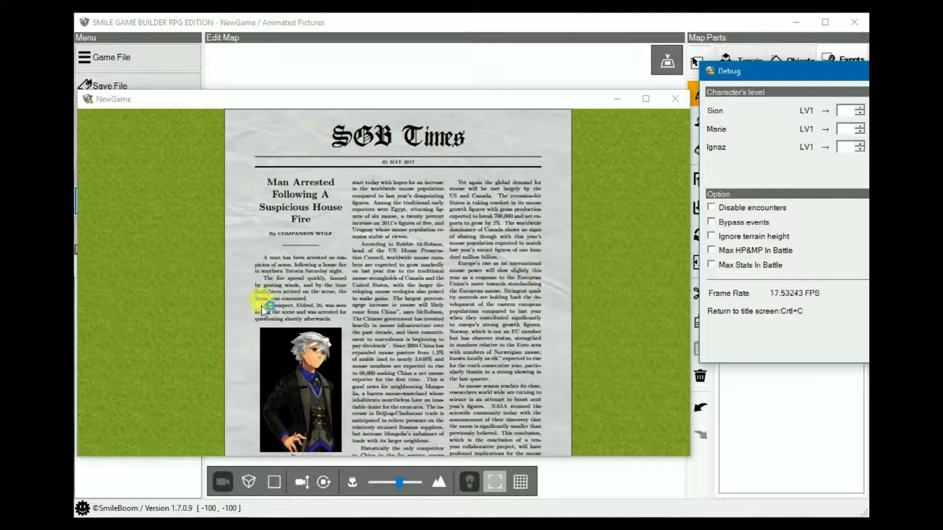
left_click(765, 381)
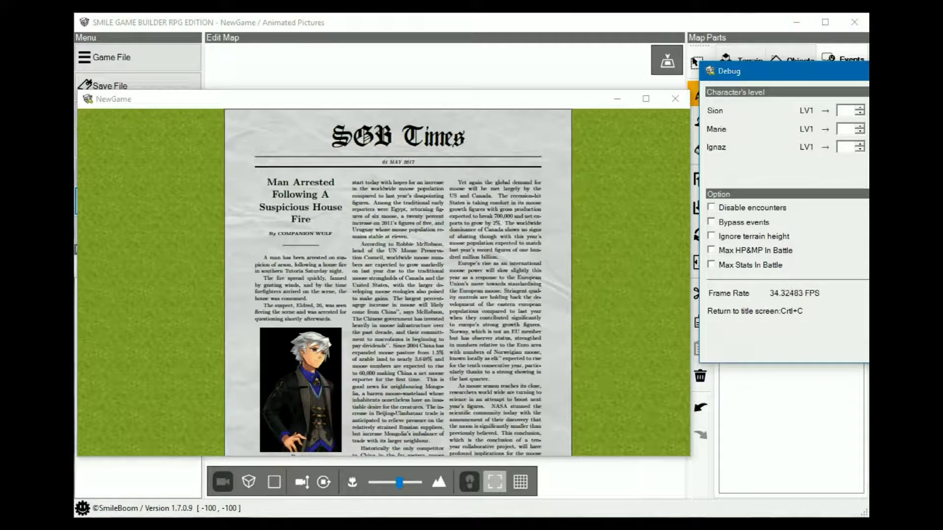
key("alt+F4")
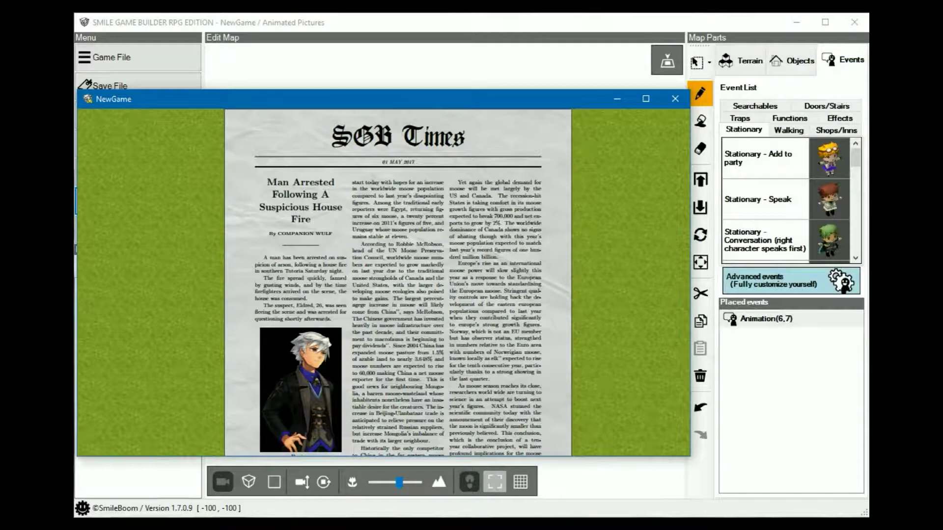